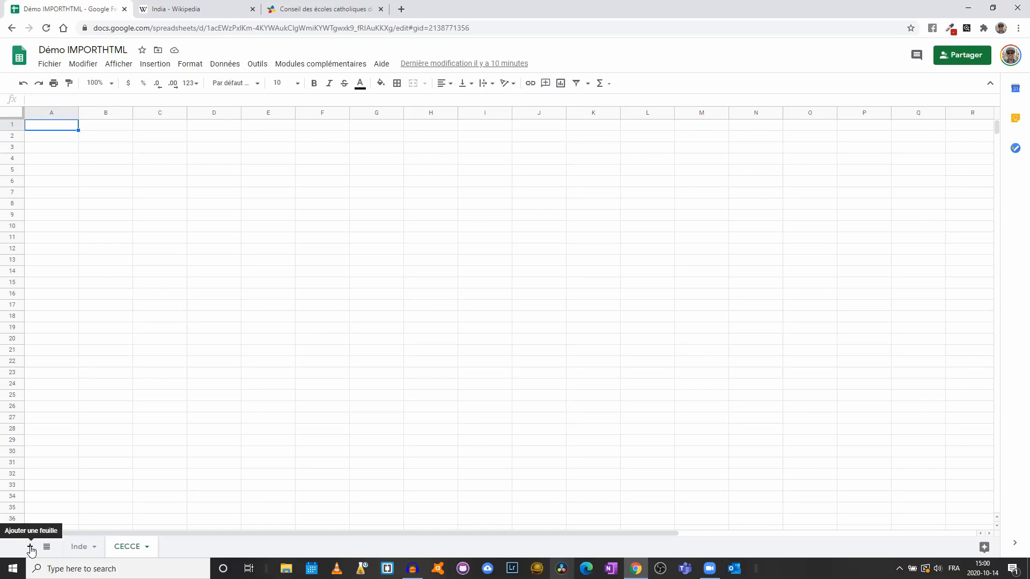
Step: Open the Inde sheet and locate the lists under Administrative divisions on the India Wikipedia page
left_click(90, 551)
left_click(93, 547)
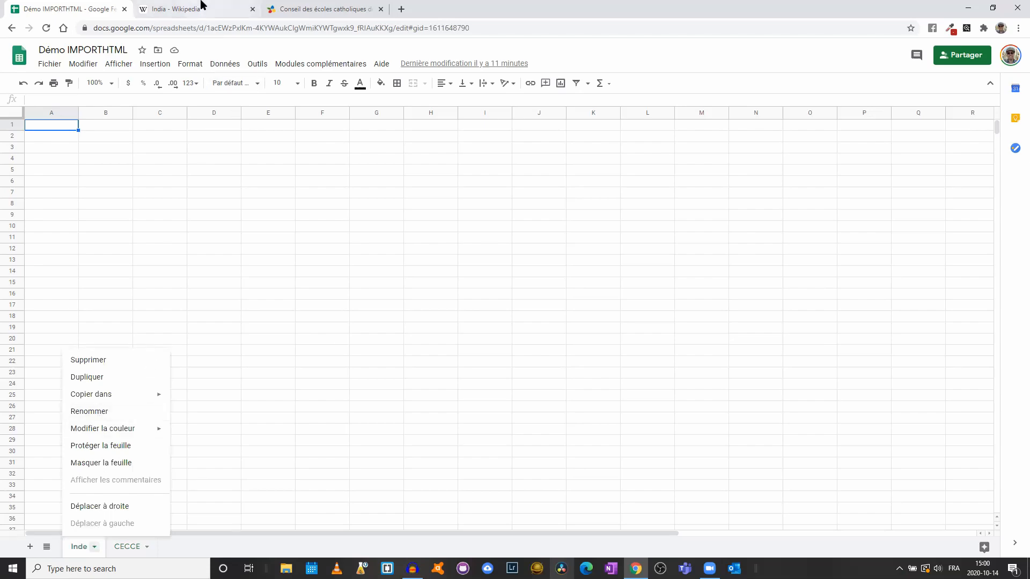
left_click(203, 5)
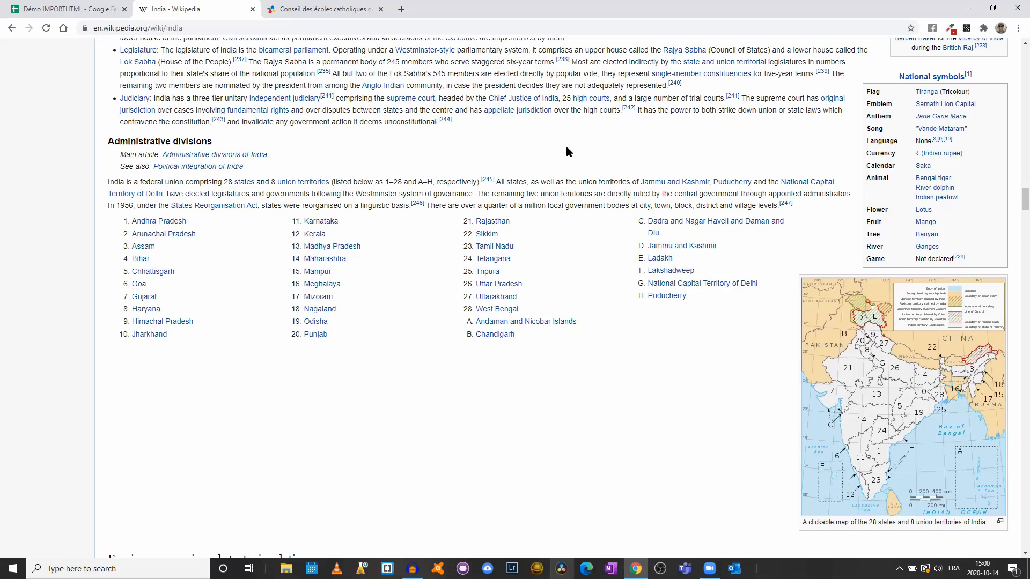
scroll(239, 138, "up", 5)
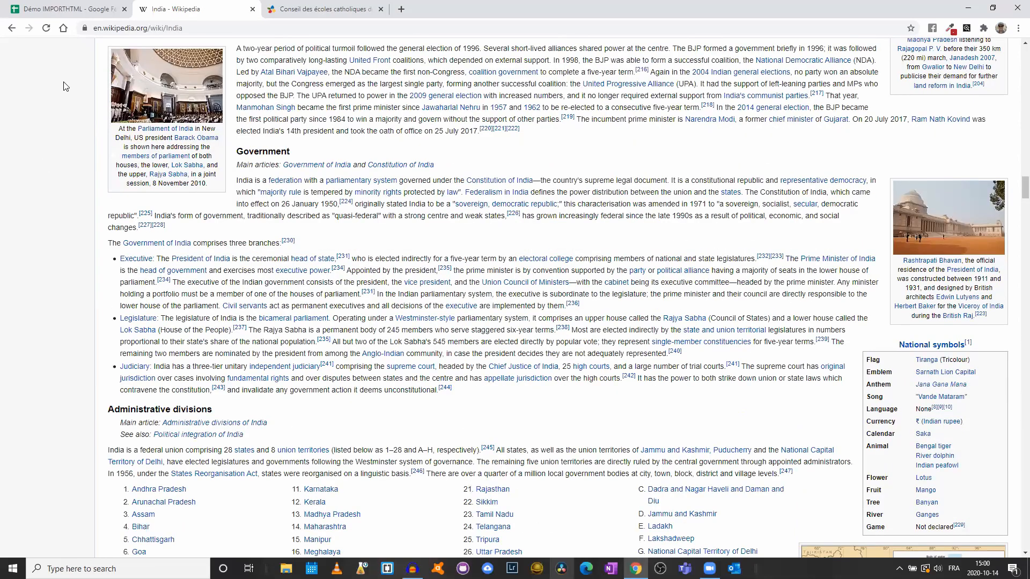
scroll(211, 303, "down", 1)
scroll(211, 303, "down", 3)
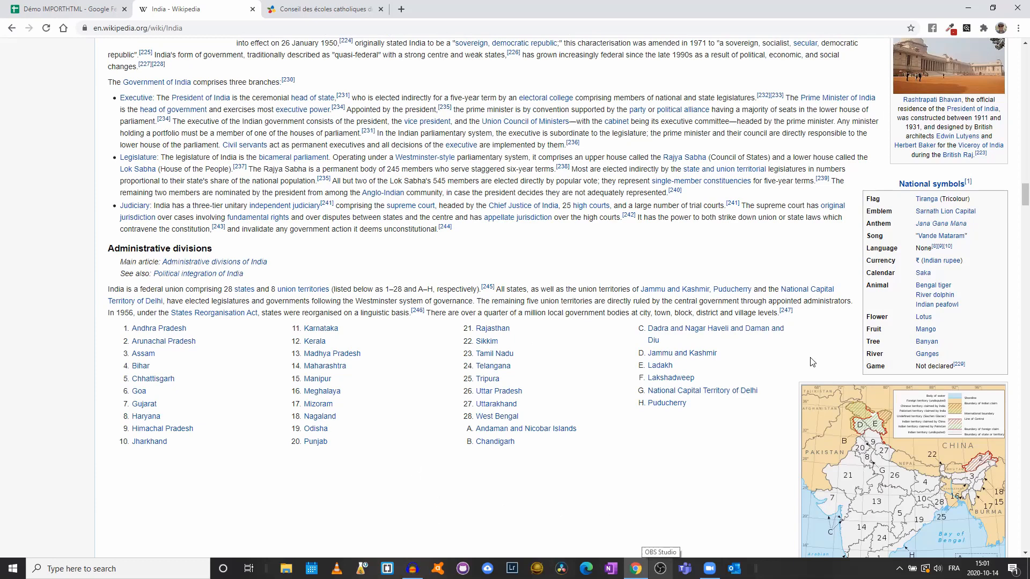
Step: Inspect the HTML code behind the numbered states list and the lettered union territories list
right_click(197, 372)
left_click(259, 538)
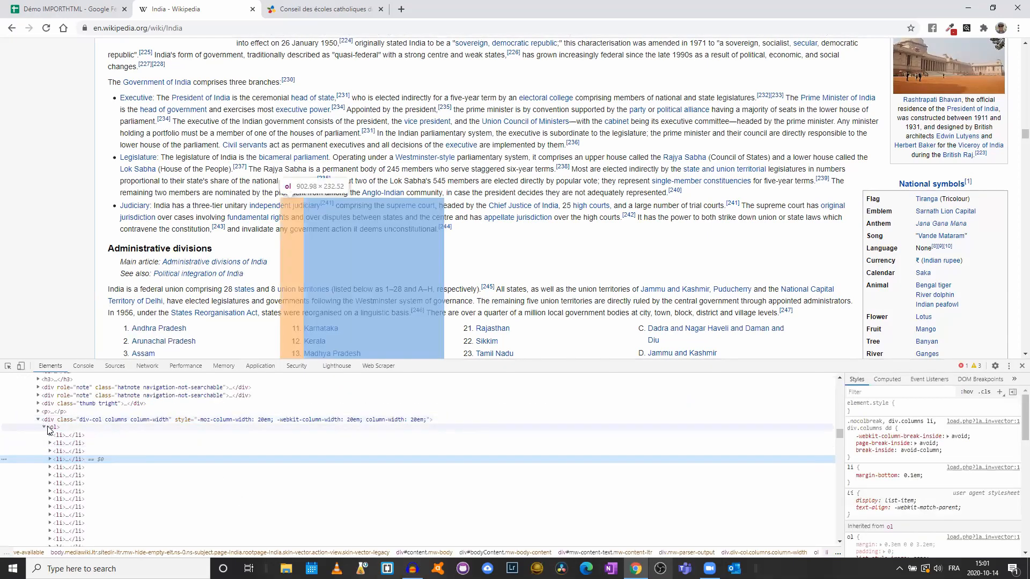
left_click(8, 367)
left_click(657, 330)
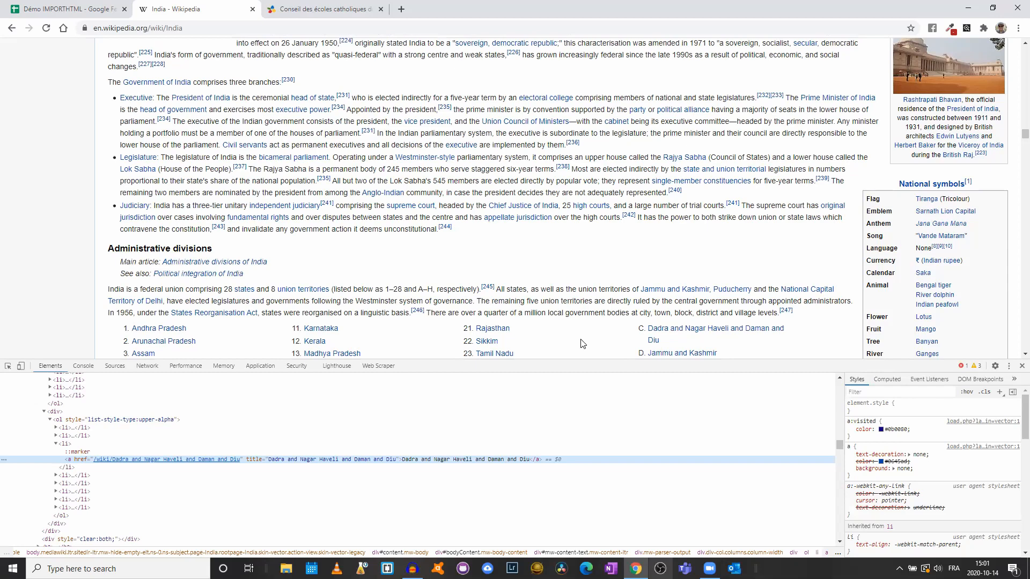
left_click(1017, 368)
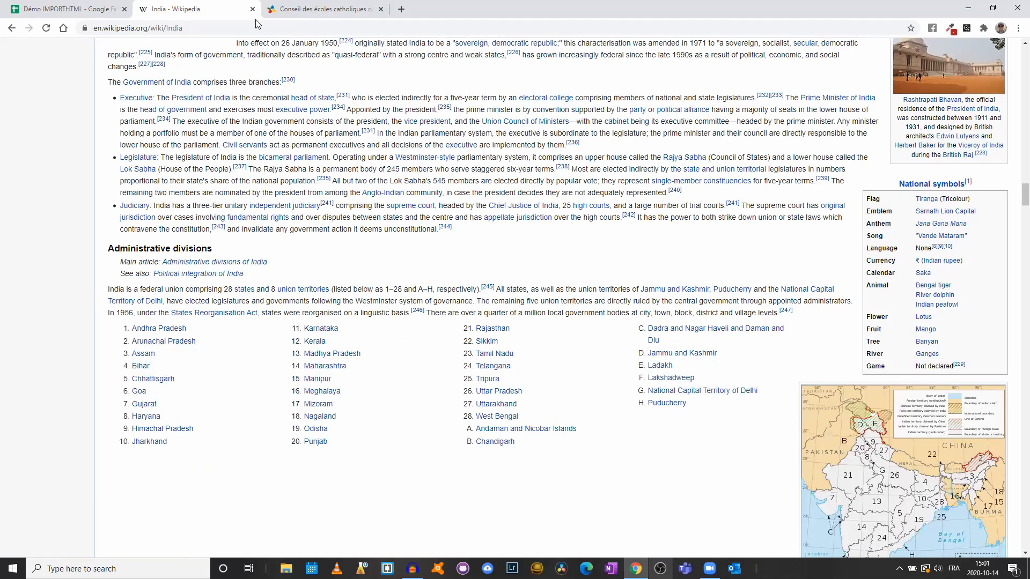
Step: Copy the web address of the India Wikipedia page and return to the Démo IMPORTHTML spreadsheet
left_click(203, 28)
key("ctrl+c")
right_click(170, 28)
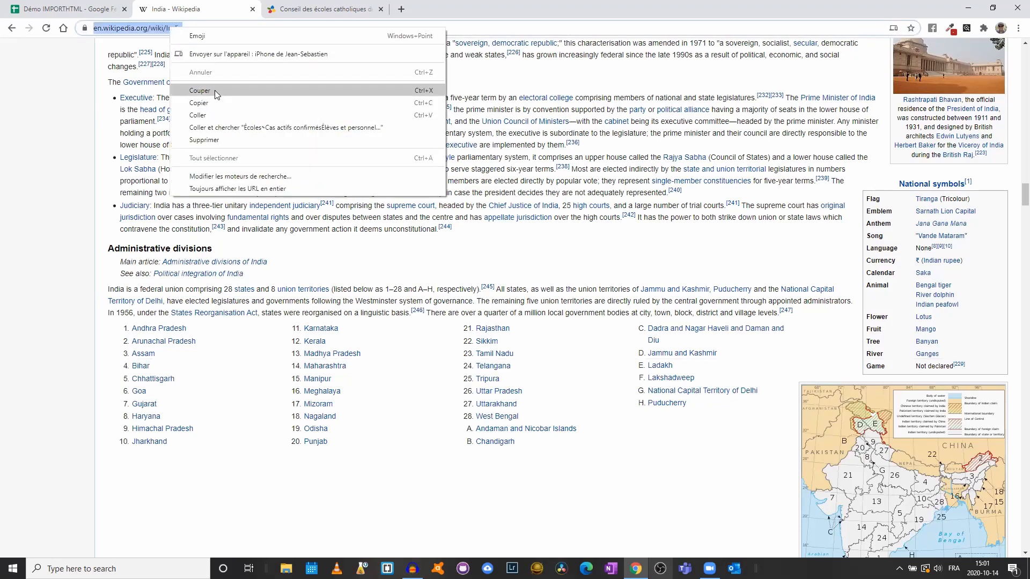
left_click(215, 90)
left_click(92, 9)
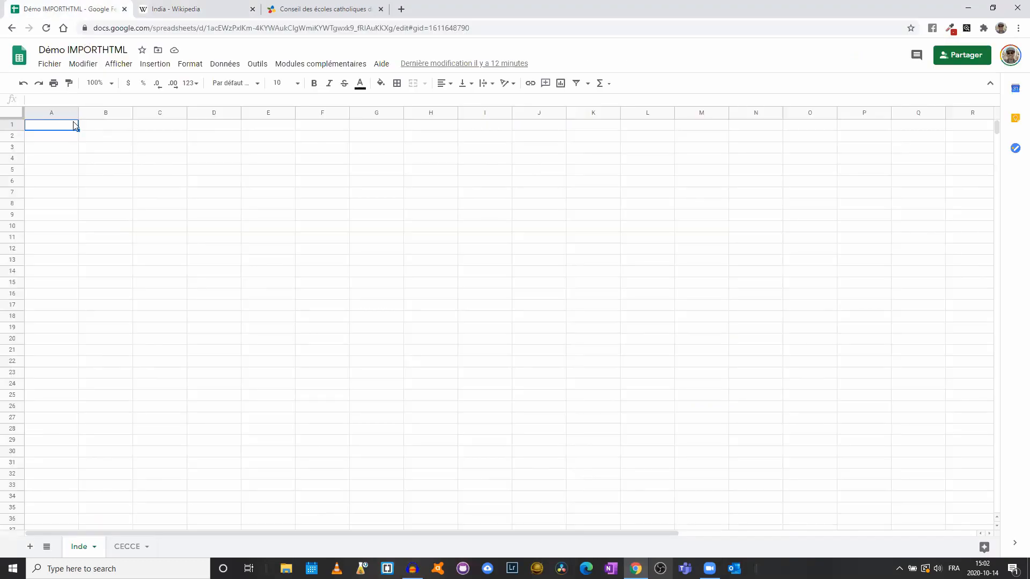
type("=IMPORTHTML")
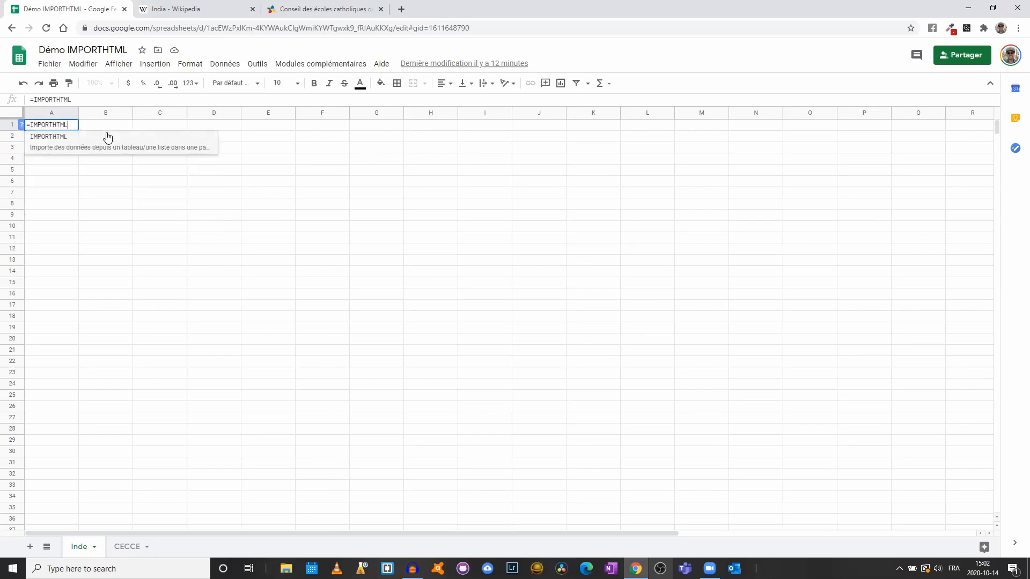
type("(")
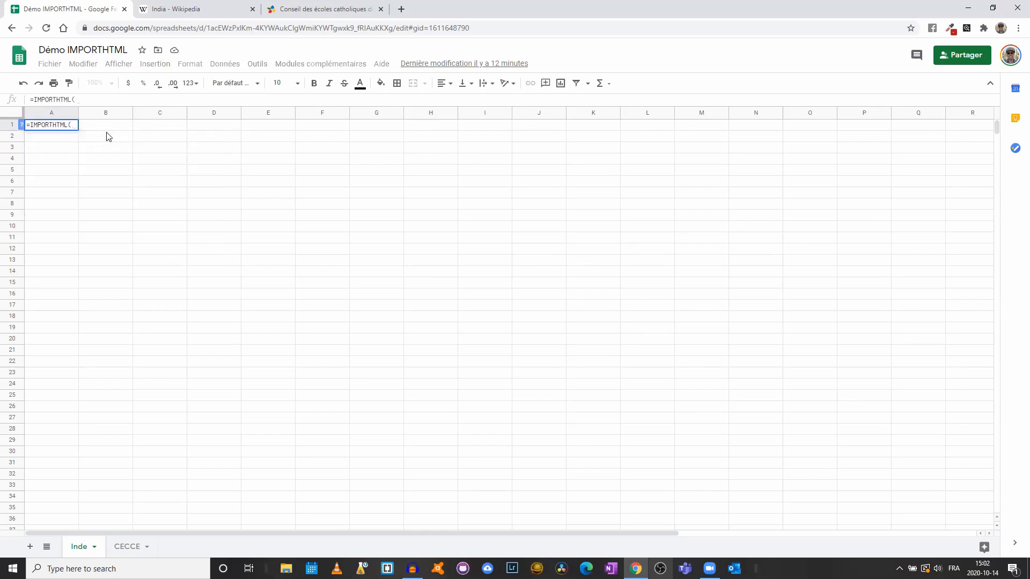
type("\"")
key("ctrl+v")
type("\"")
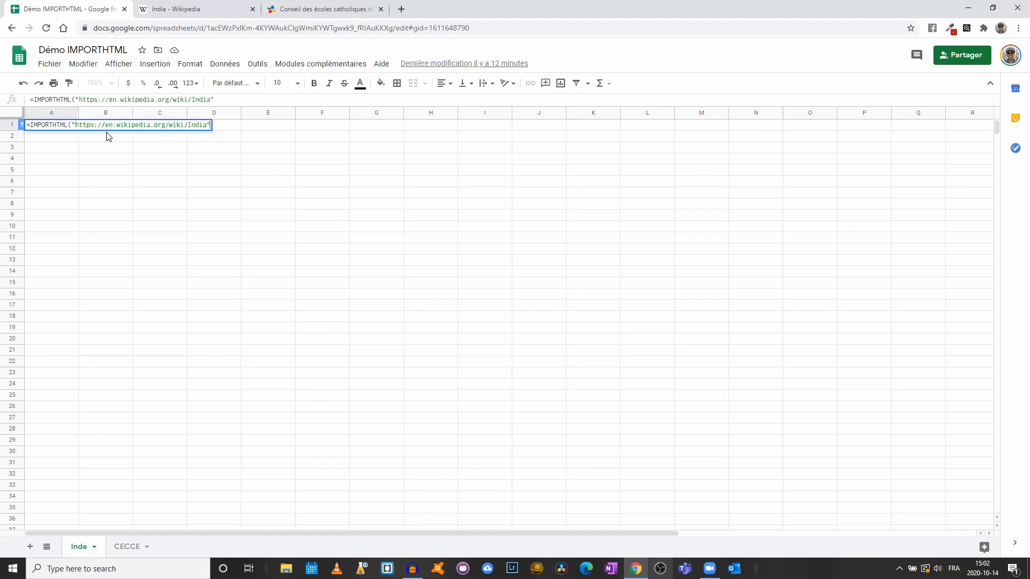
type("; \"list\";")
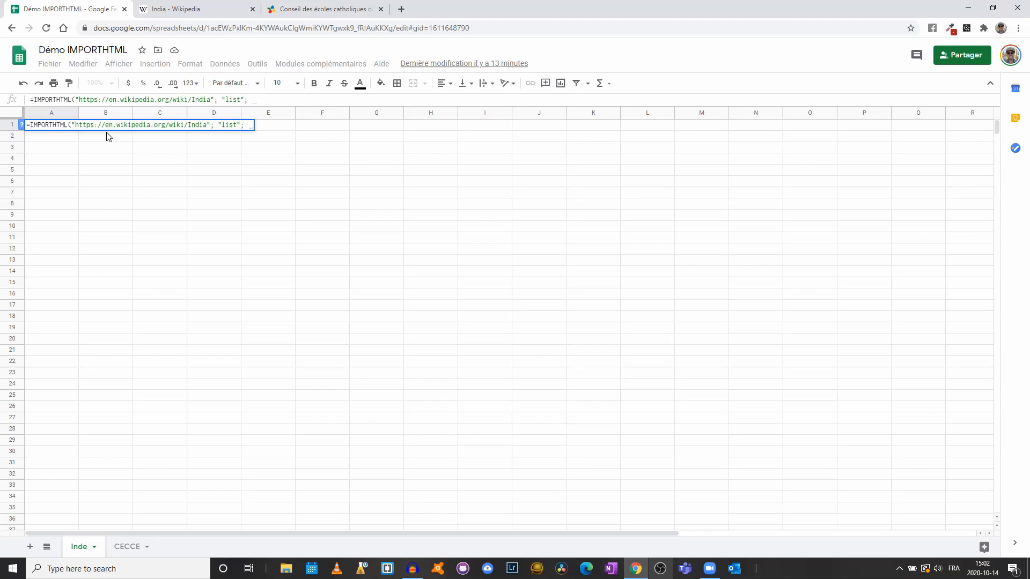
type("13")
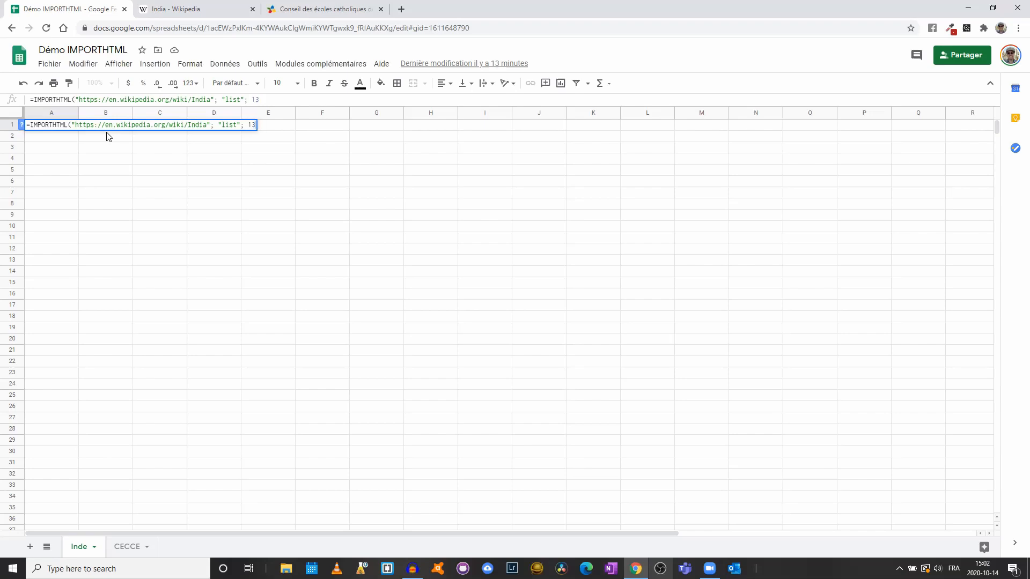
type(")")
key("Return")
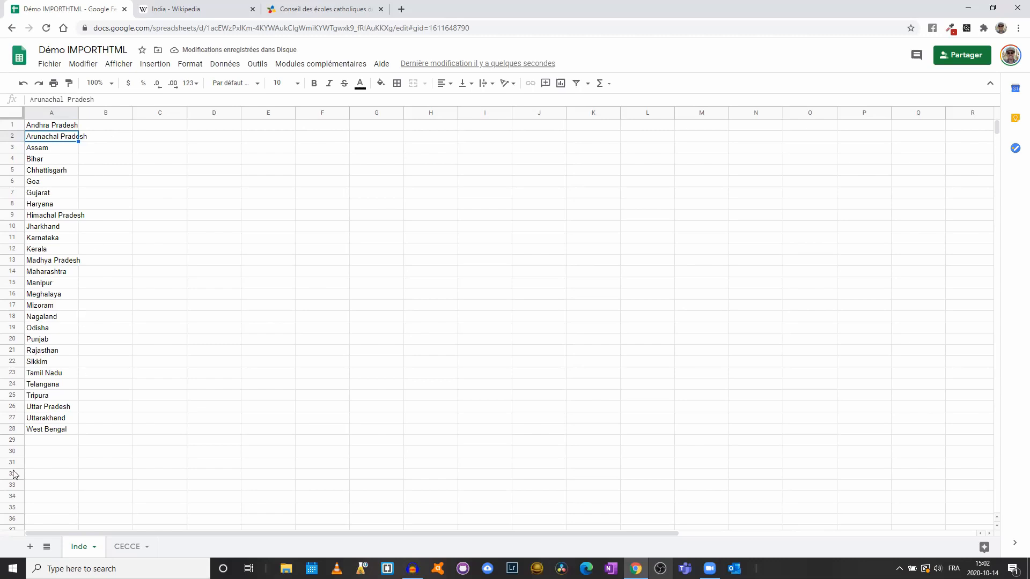
double_click(78, 114)
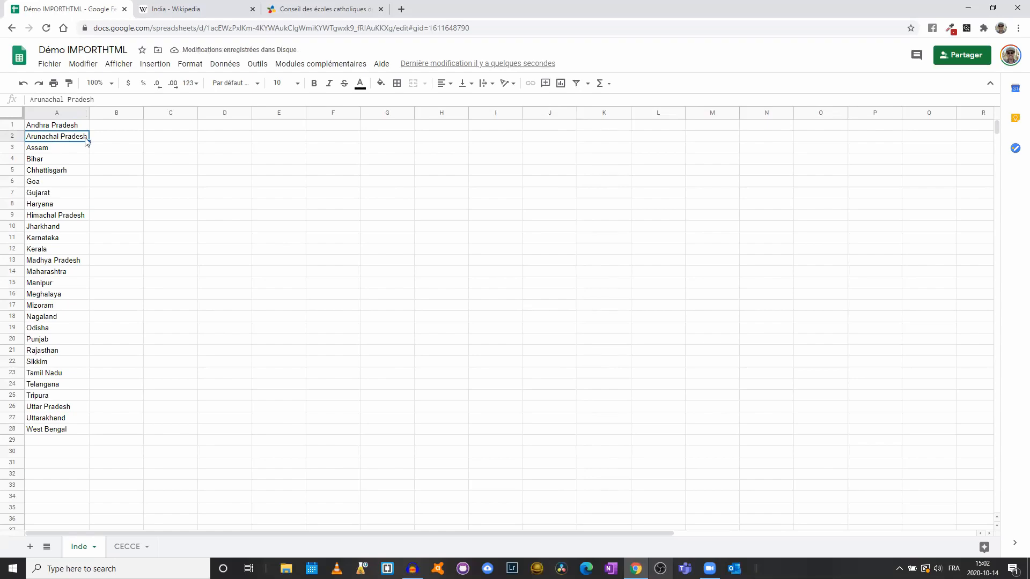
Step: Copy the full IMPORTHTML formula text from cell A1 into cell B1
left_click(192, 9)
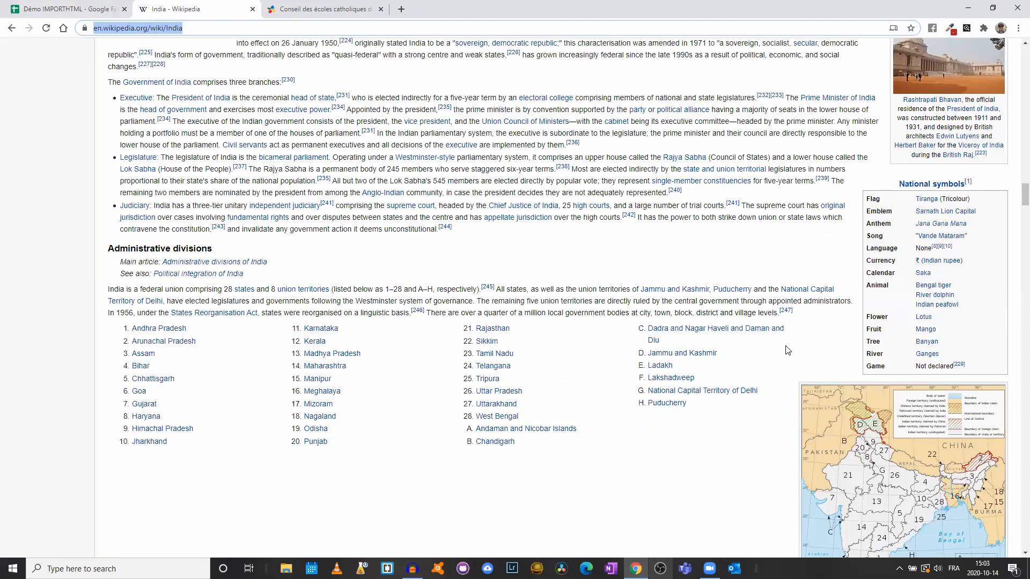
left_click(60, 11)
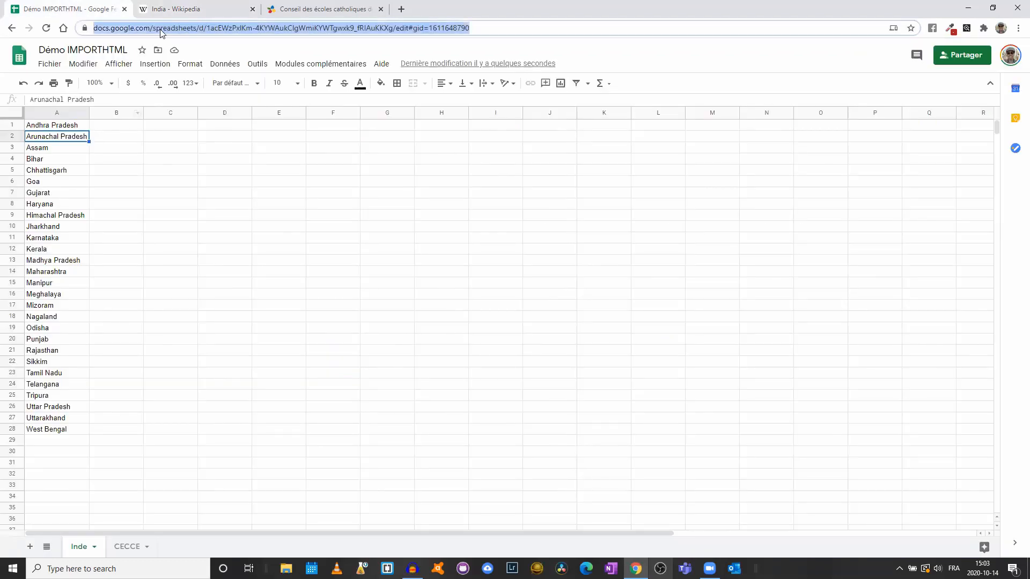
left_click(71, 127)
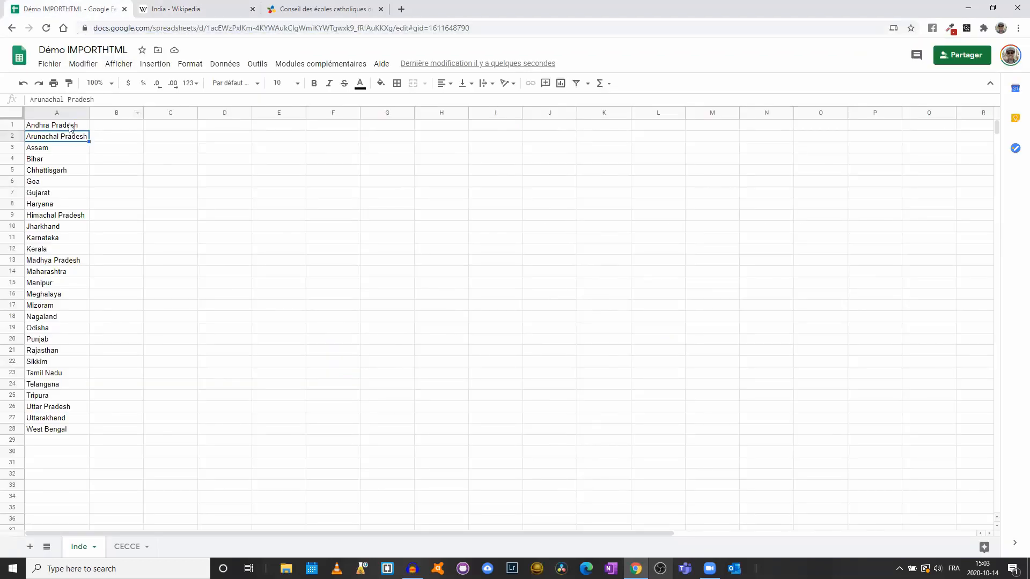
left_click(290, 101)
left_click_drag(290, 101, 1, 99)
key("ctrl+c")
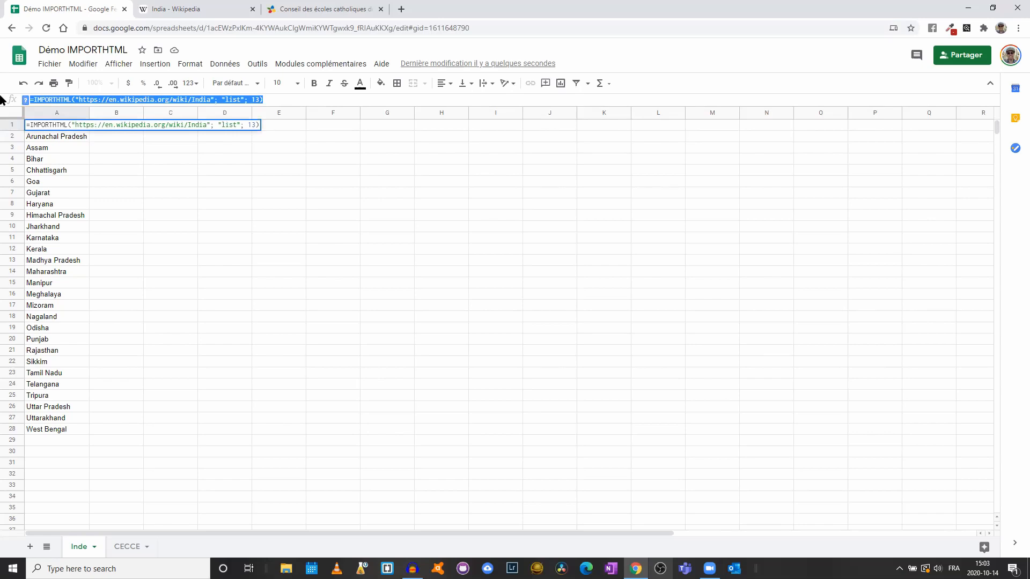
left_click(130, 152)
left_click(130, 127)
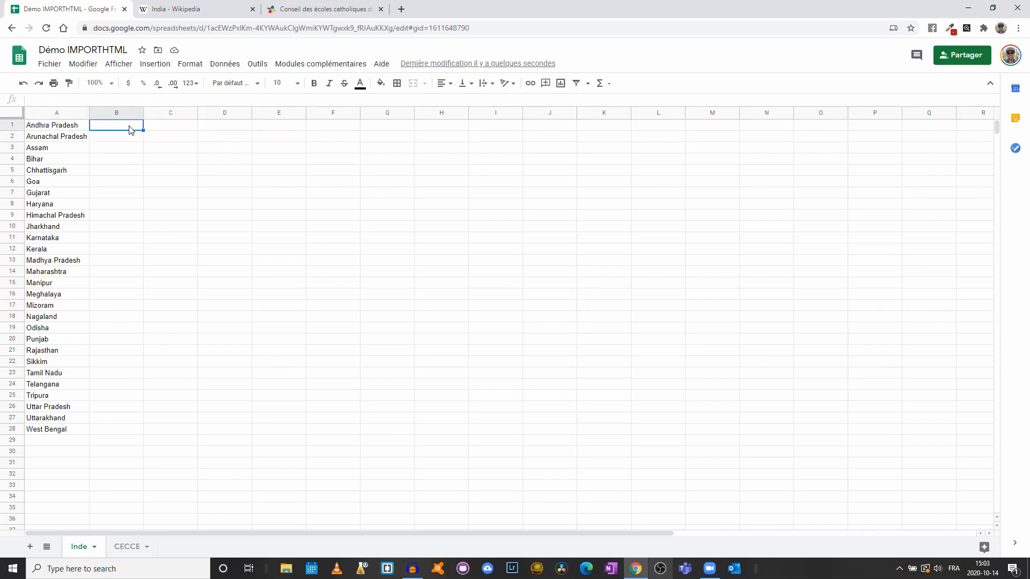
key("ctrl+v")
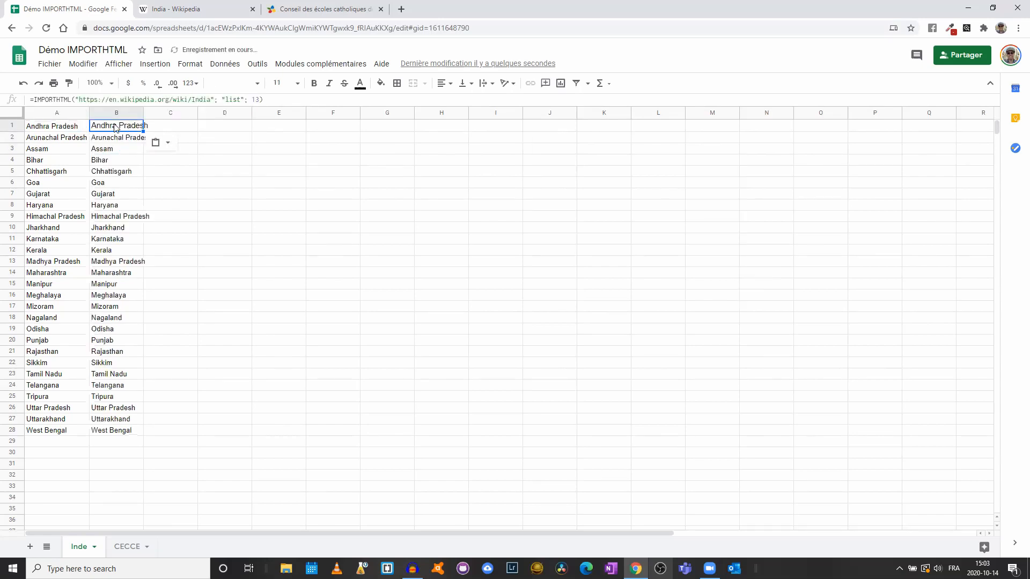
Step: Set the list index in B1's formula to 14 and fit column B to its content
left_click(257, 100)
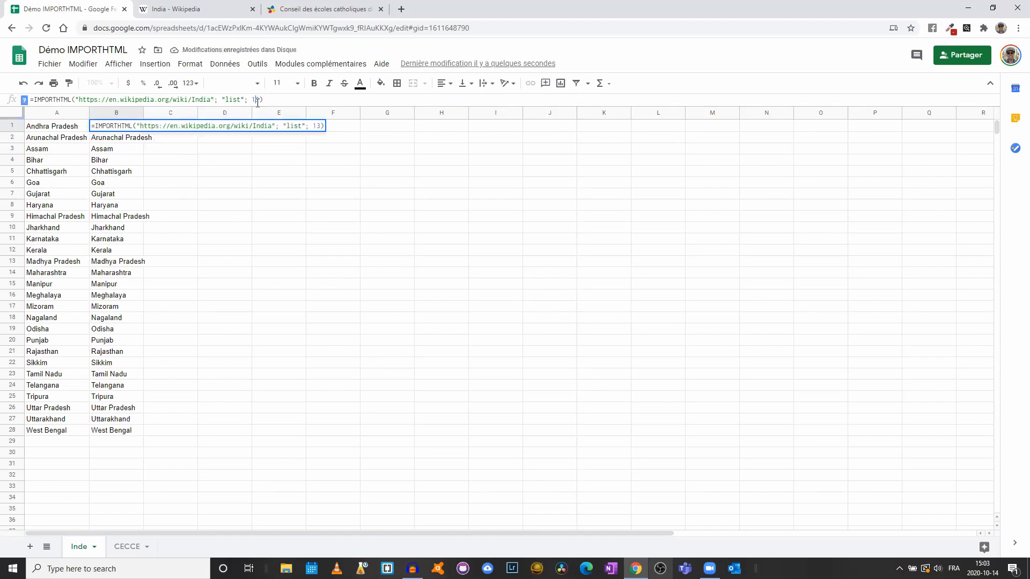
key("BackSpace")
type("4")
key("Return")
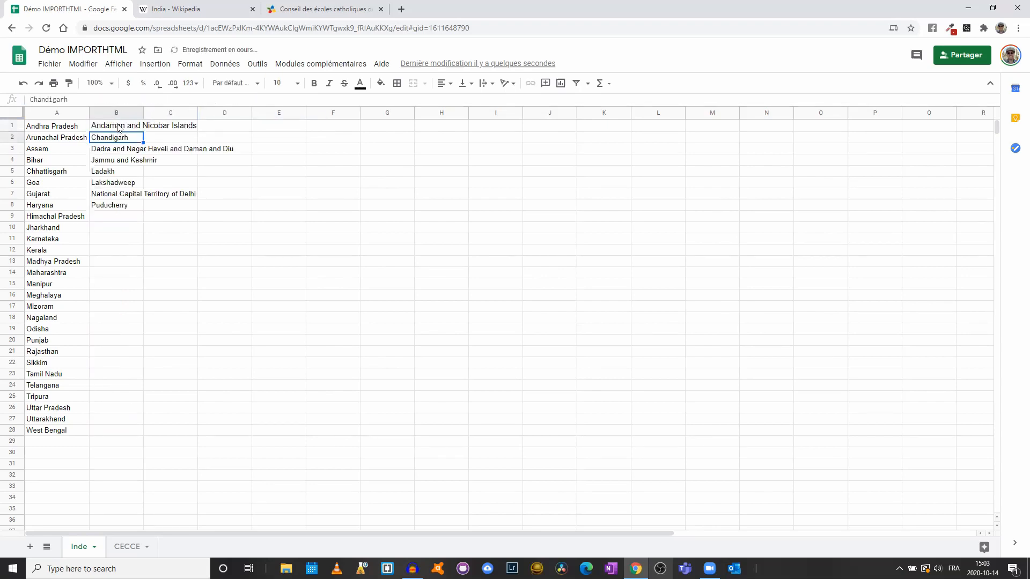
double_click(142, 110)
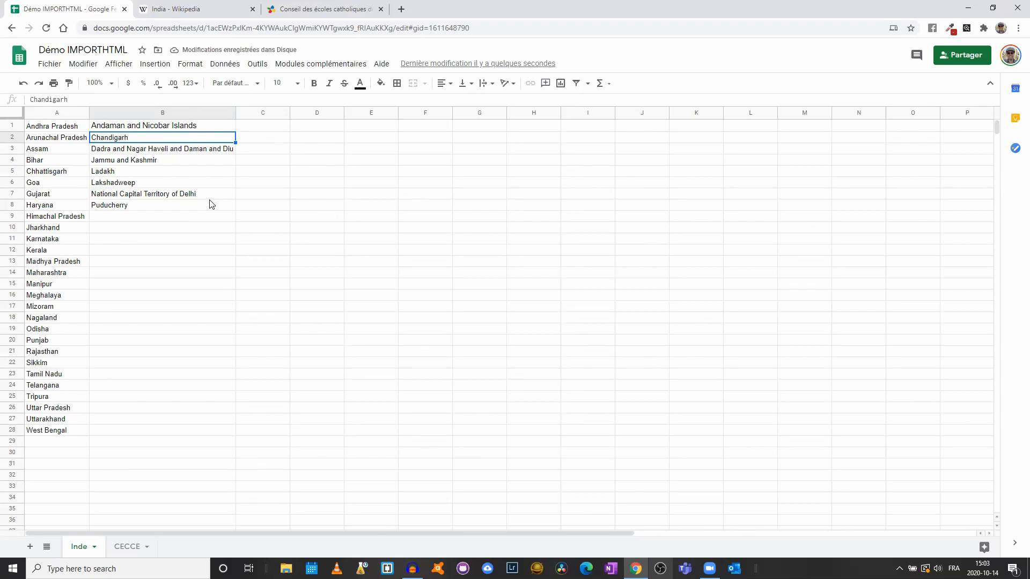
Step: Format the whole Inde sheet in the default font at size 10
left_click(125, 127)
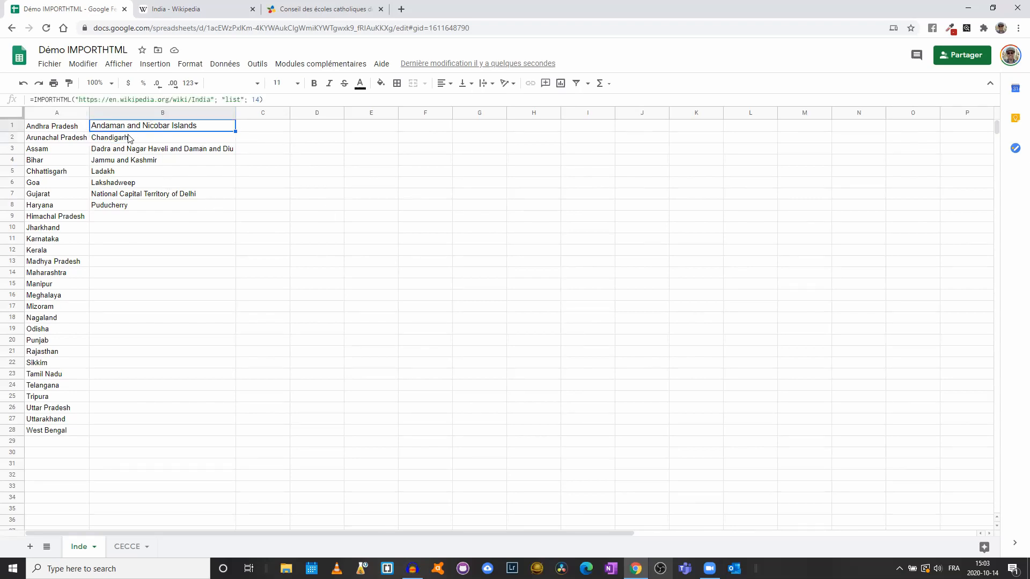
left_click(14, 116)
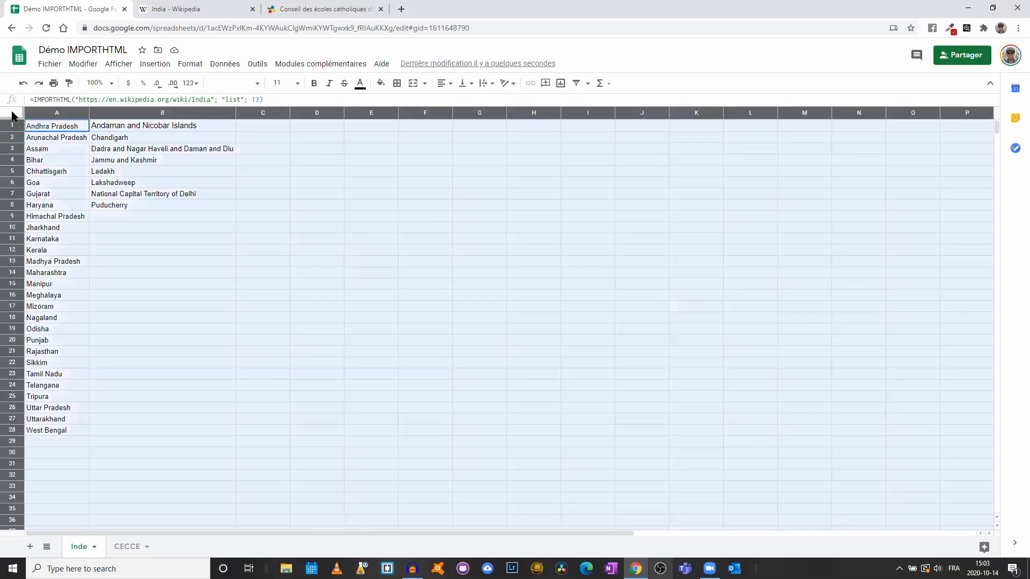
left_click(281, 188)
left_click(297, 84)
left_click(281, 170)
left_click(154, 140)
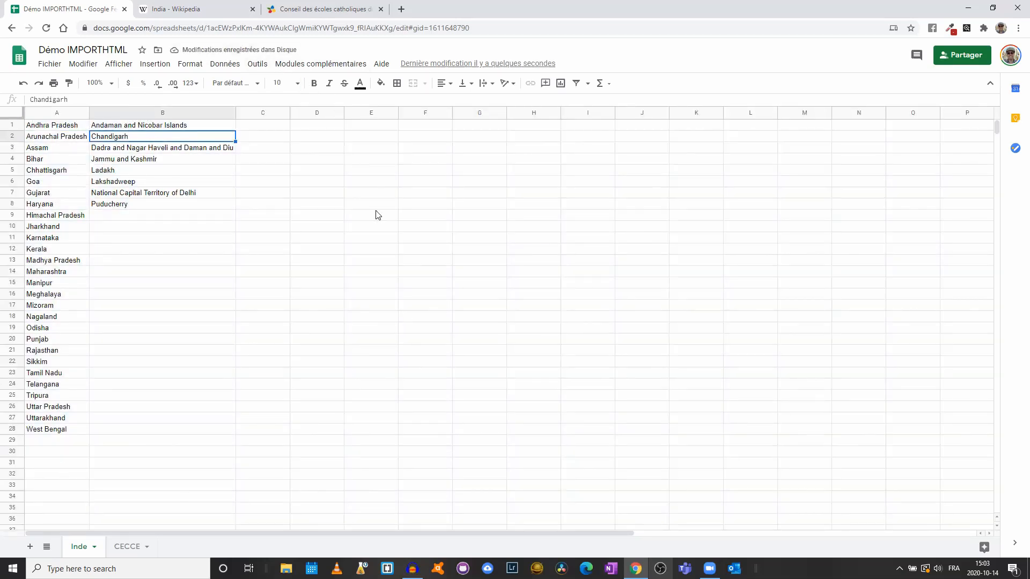
Step: Check the formulas in A1 and B1 against the Wikipedia lists, and replace range A1:B28 with its values only
left_click(153, 161)
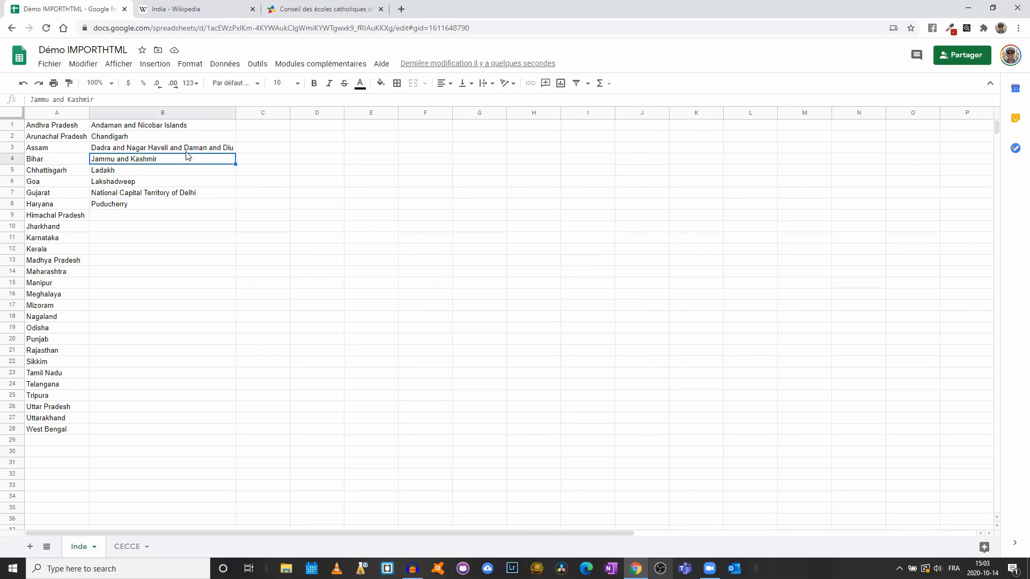
left_click(73, 128)
left_click(123, 129)
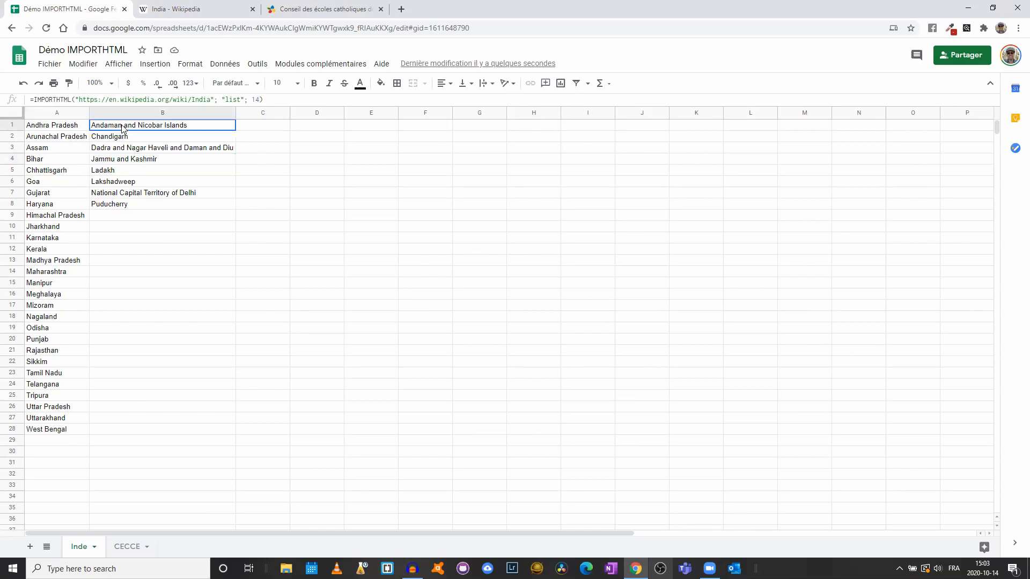
left_click(52, 127)
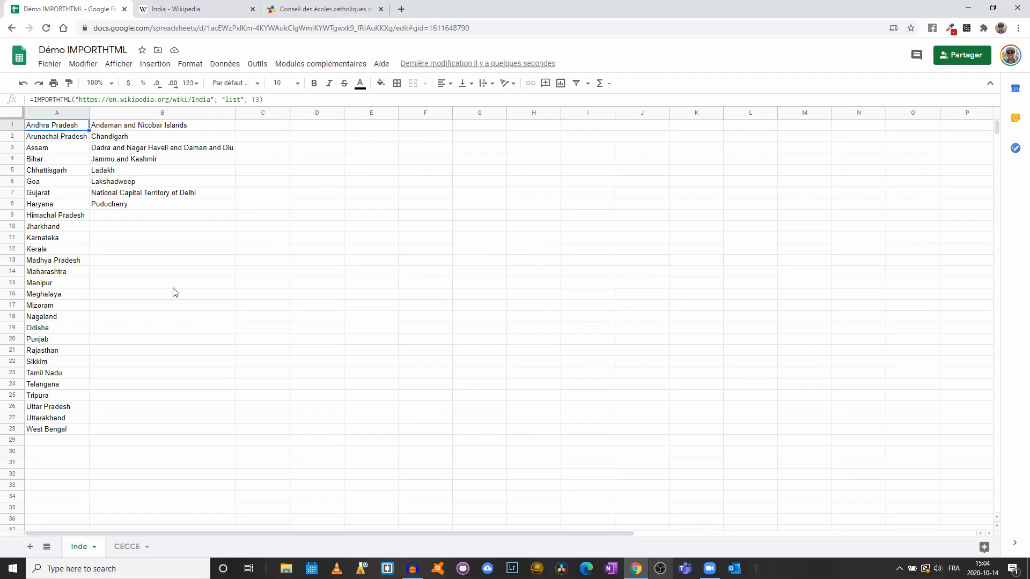
left_click(185, 9)
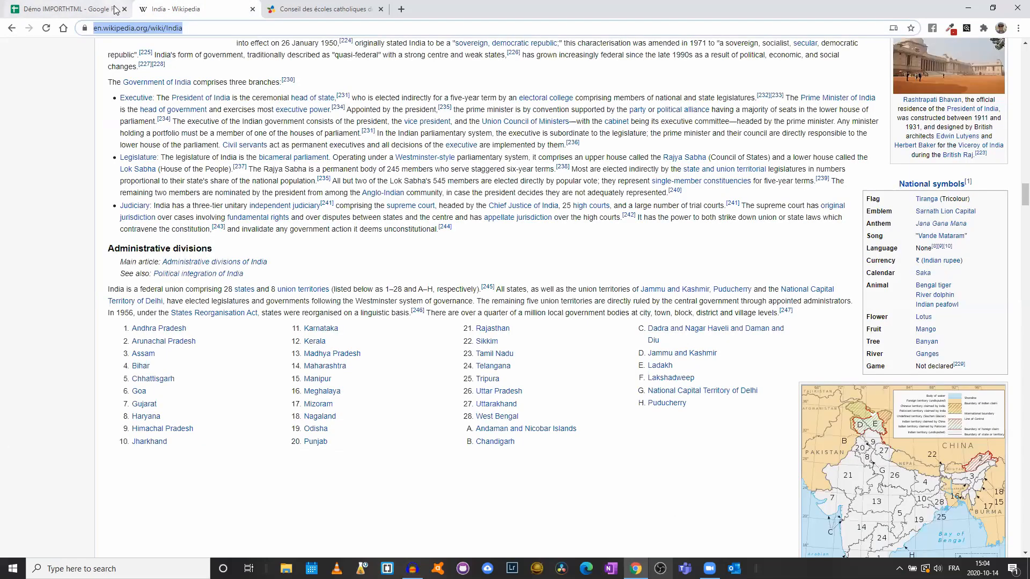
left_click(111, 9)
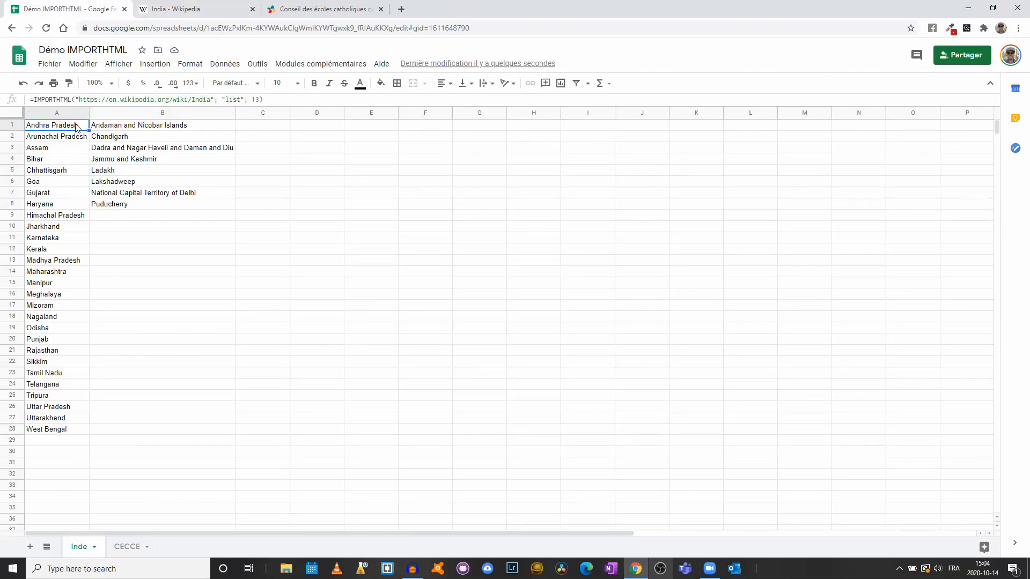
key("ctrl+a")
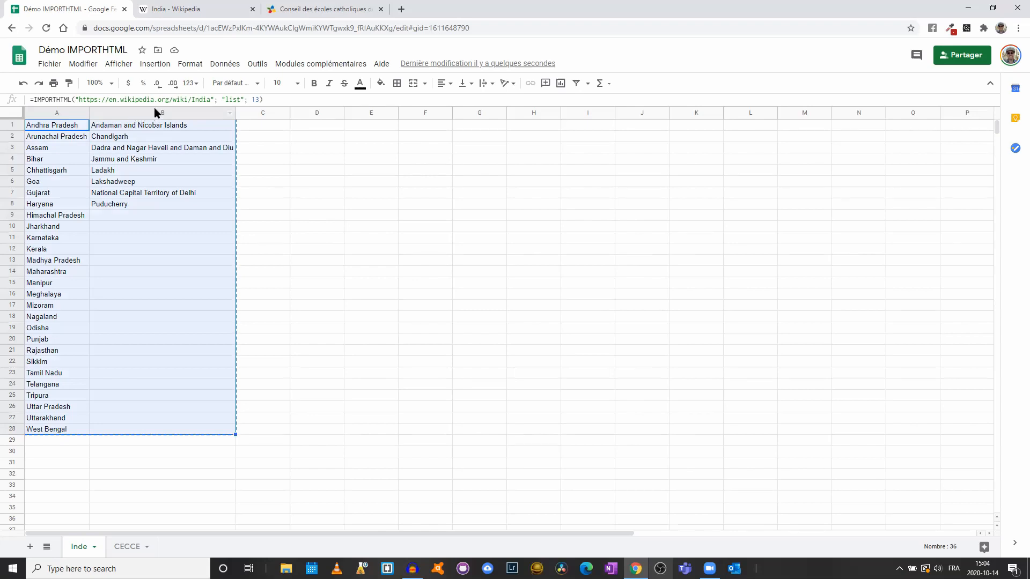
key("ctrl+shift+v")
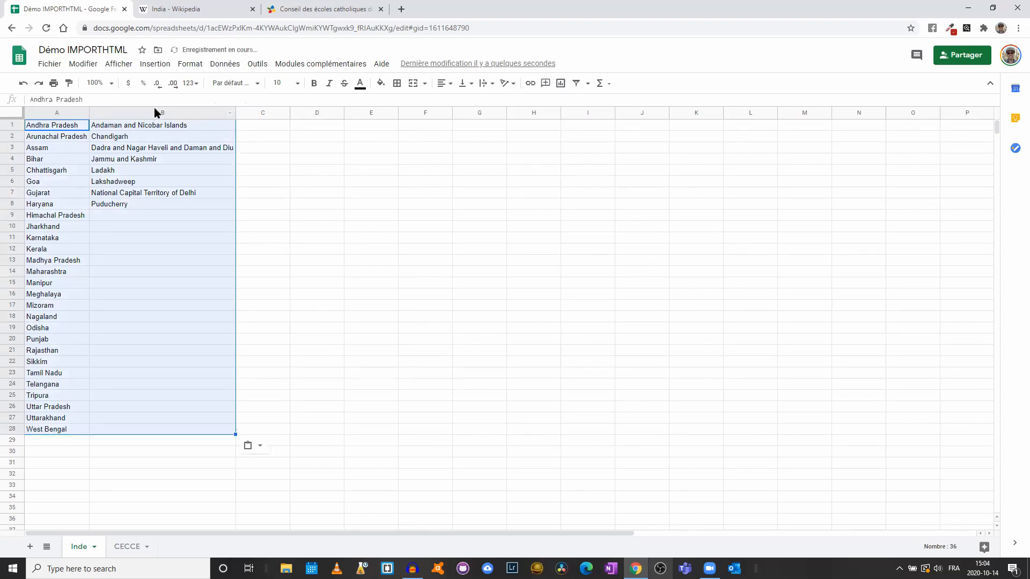
Step: Check cells A1 and B1, clear the Jammu and Kashmir entry in B4 as a test, and undo the deletion
left_click(76, 127)
left_click(119, 127)
left_click(140, 160)
key("Delete")
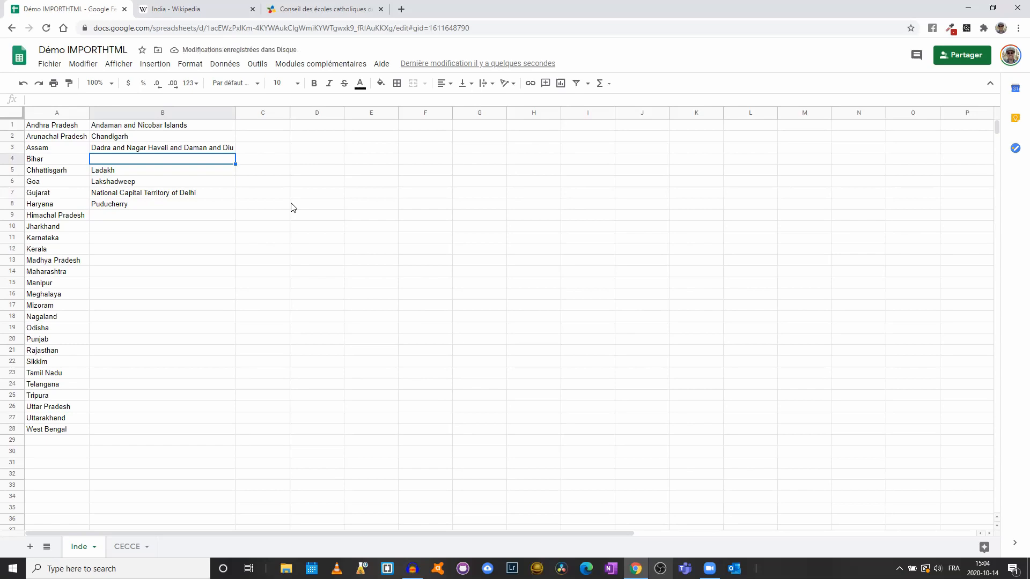
key("ctrl+z")
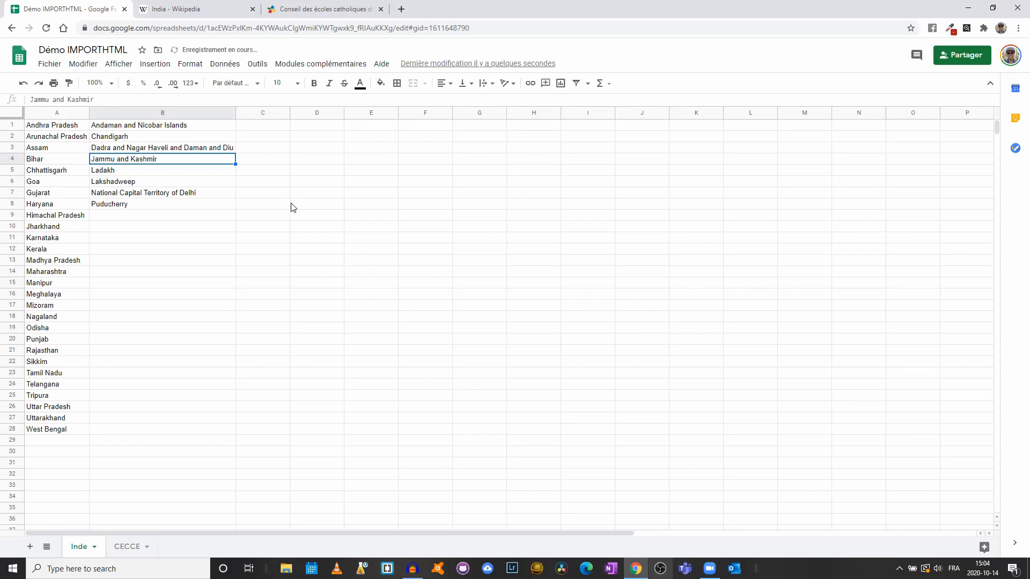
Step: Undo the values-only paste on A1:B28 and check the formula in cell A1
left_click(70, 127)
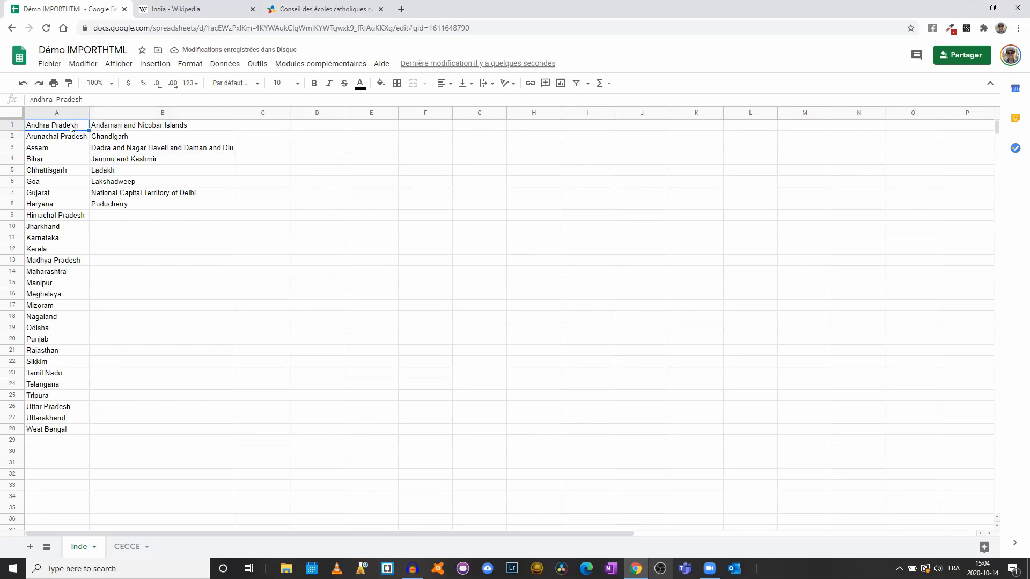
key("ctrl+z")
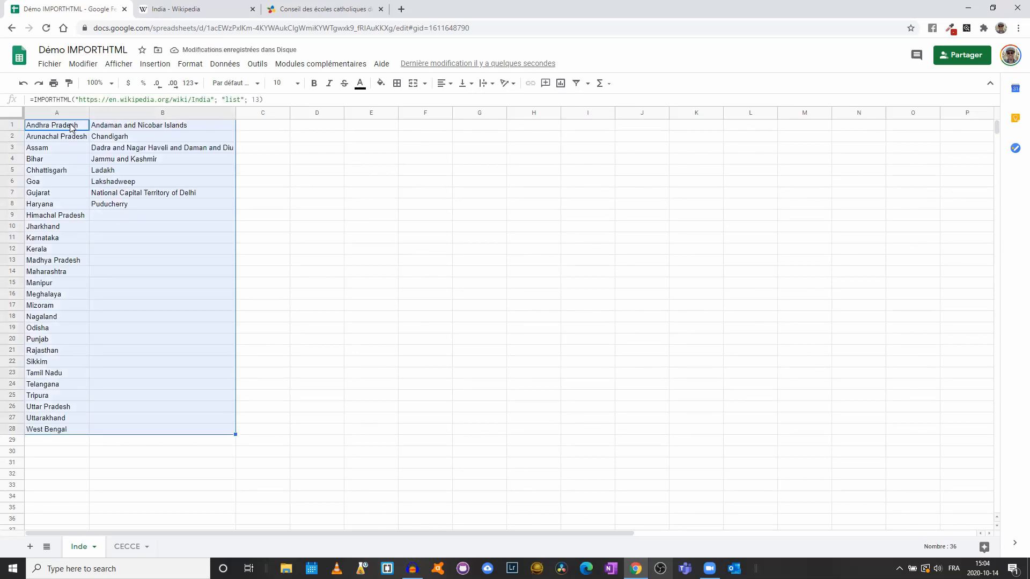
left_click(70, 128)
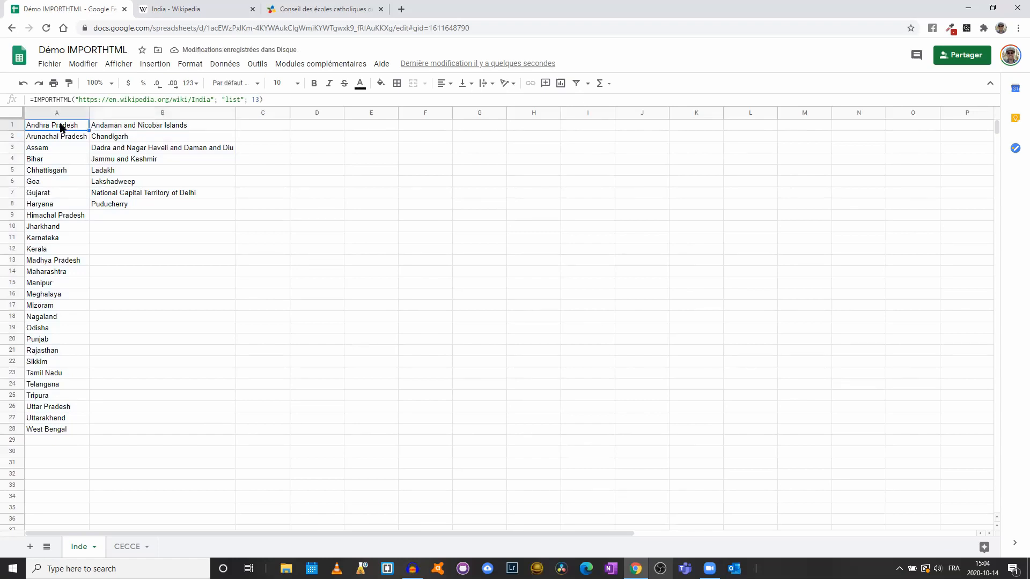
Step: Paste only the values of range A1:B28 over itself, and check cells A1 and B1
key("ctrl+a")
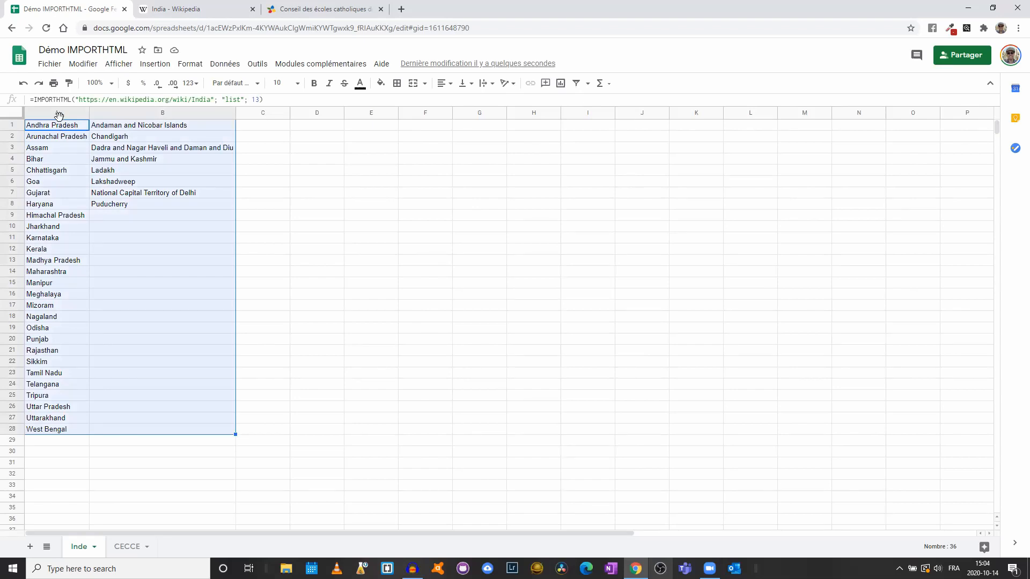
key("ctrl+c")
left_click(84, 64)
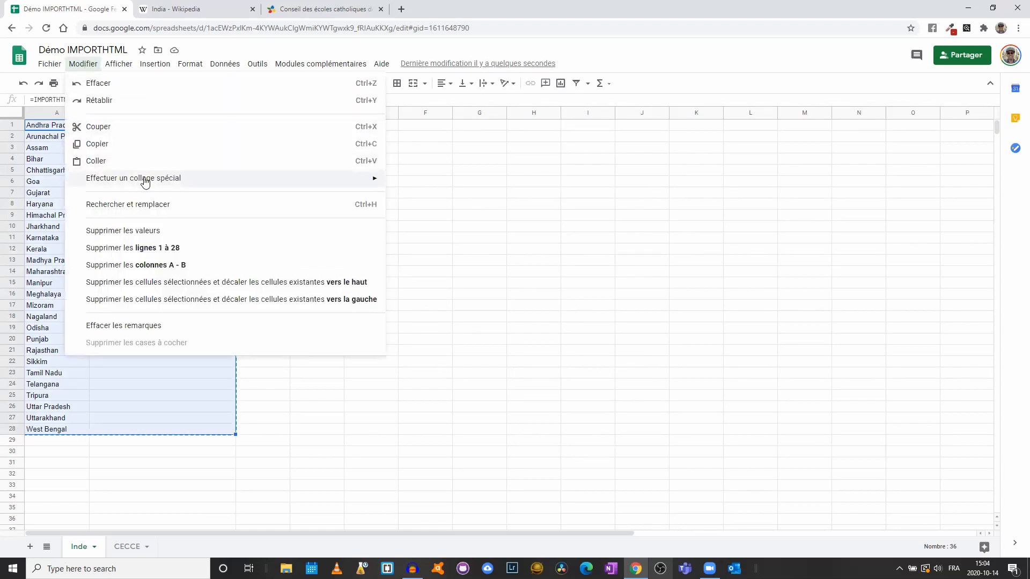
mouse_move(146, 178)
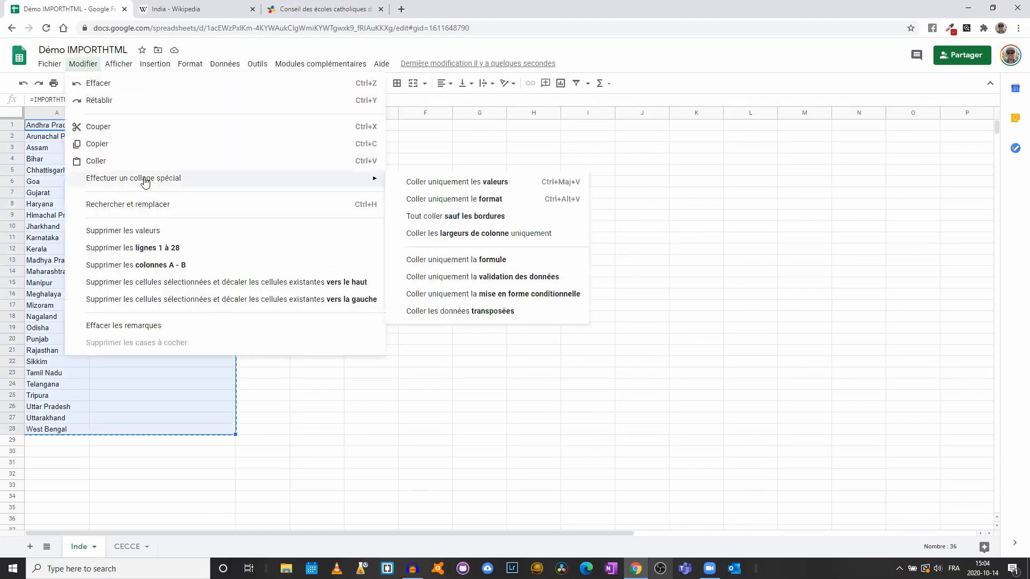
left_click(450, 185)
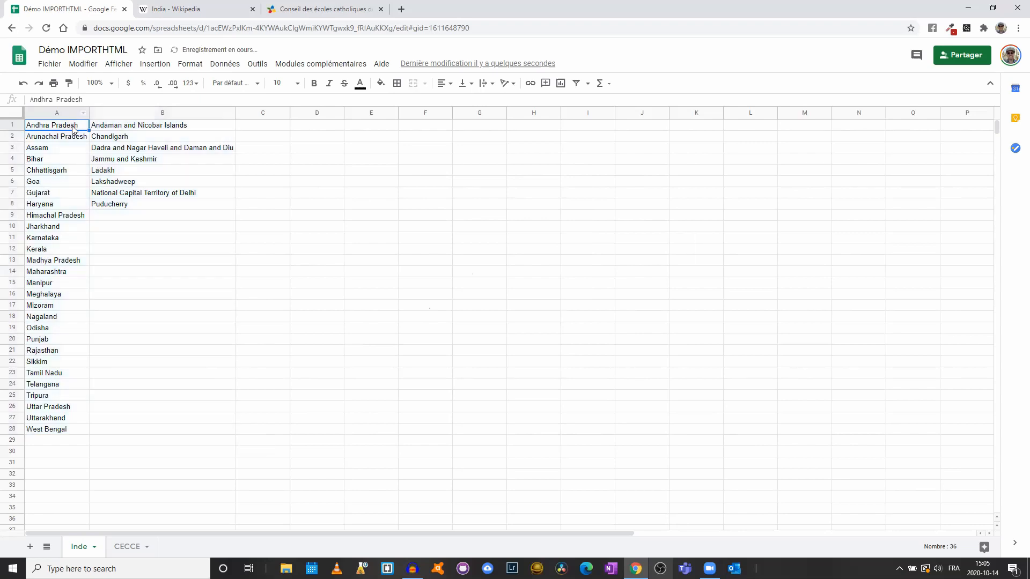
left_click(146, 127)
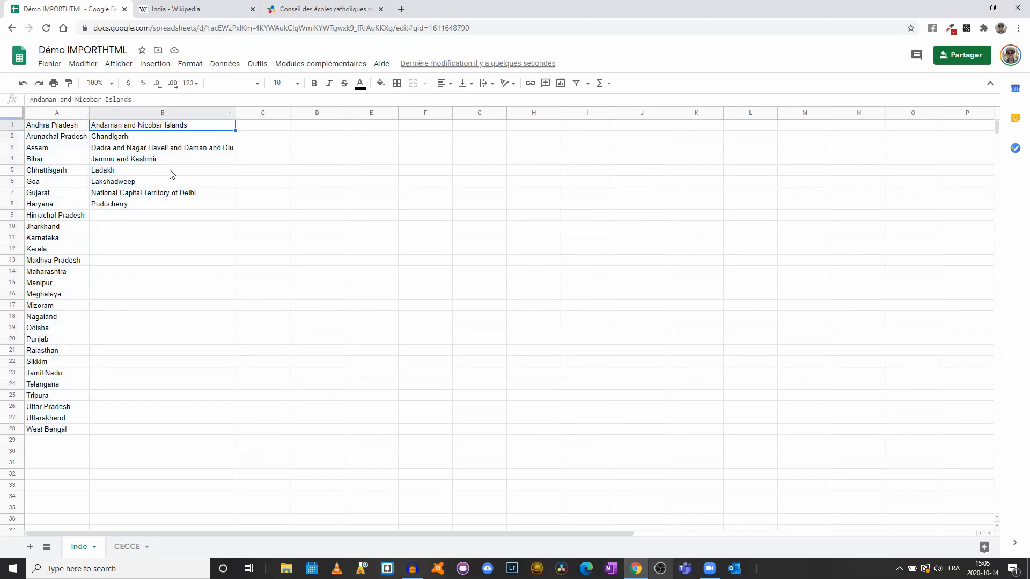
left_click(69, 126)
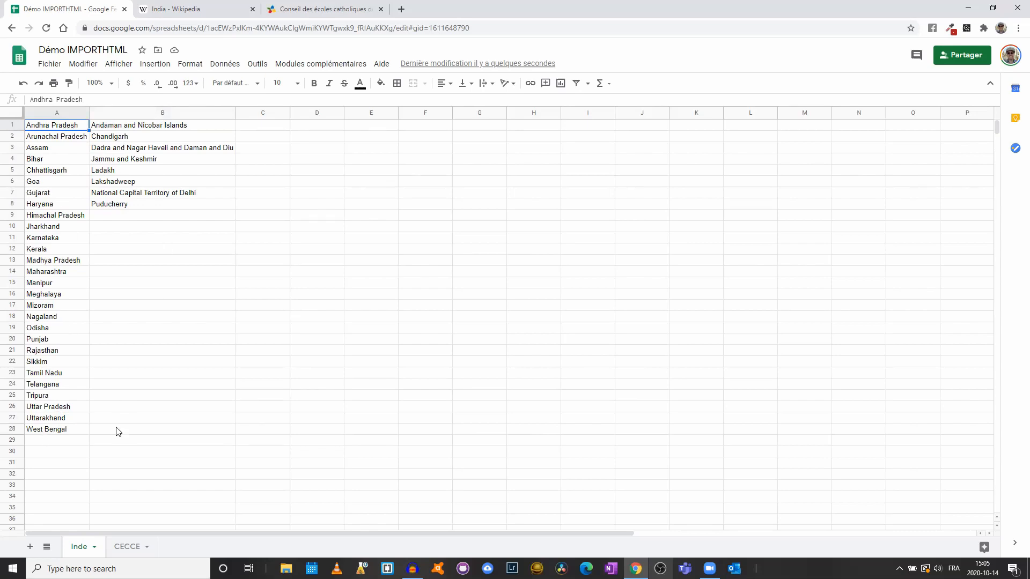
Step: Open the CECCE sheet, switch to the school board's web page, and view its table of COVID-19 cases by school
left_click(126, 546)
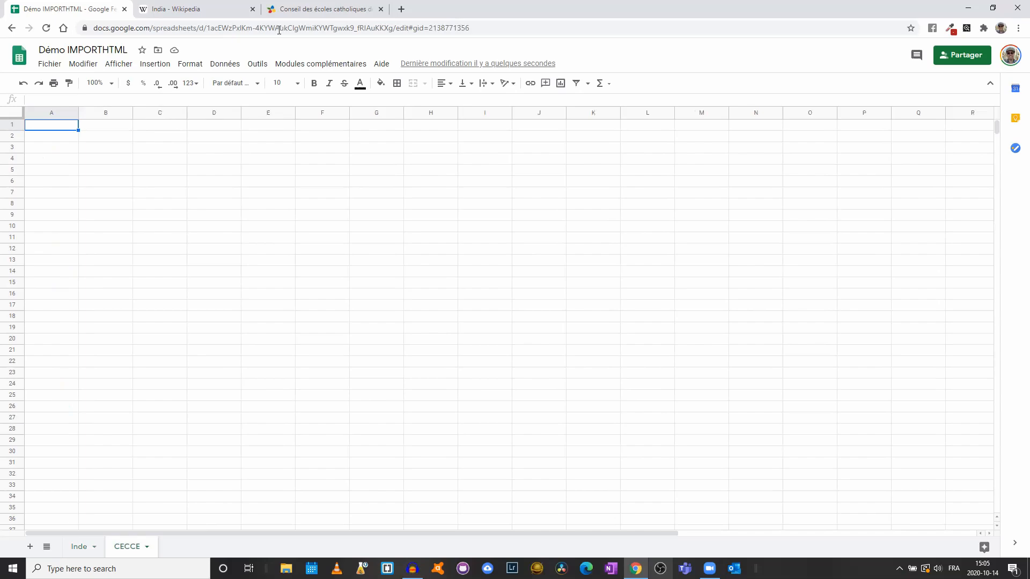
left_click(319, 10)
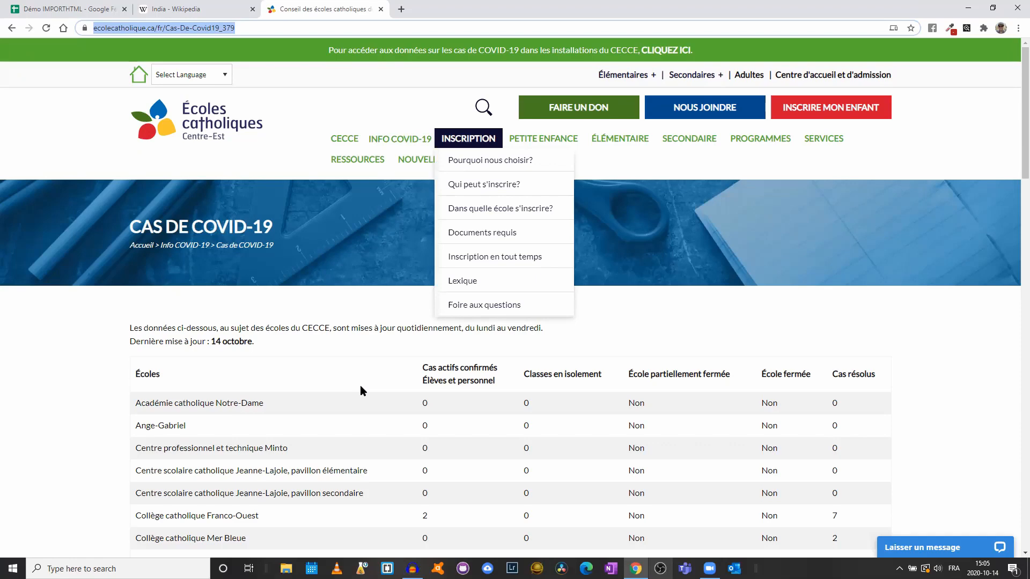
left_click(904, 336)
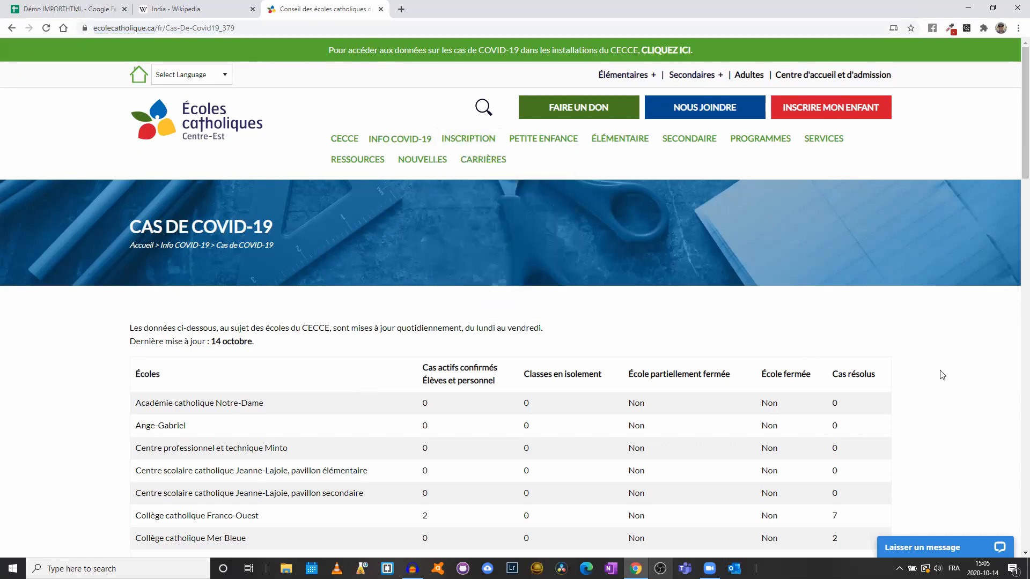
scroll(179, 165, "down", 6)
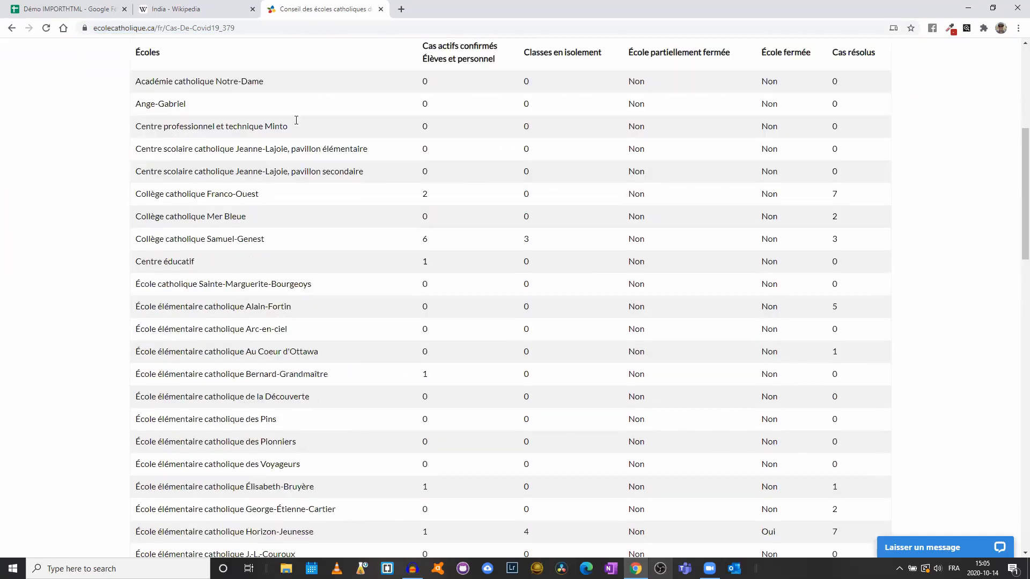
Step: Inspect the HTML code of the schools' COVID-19 table to identify which element type encloses its rows
right_click(365, 196)
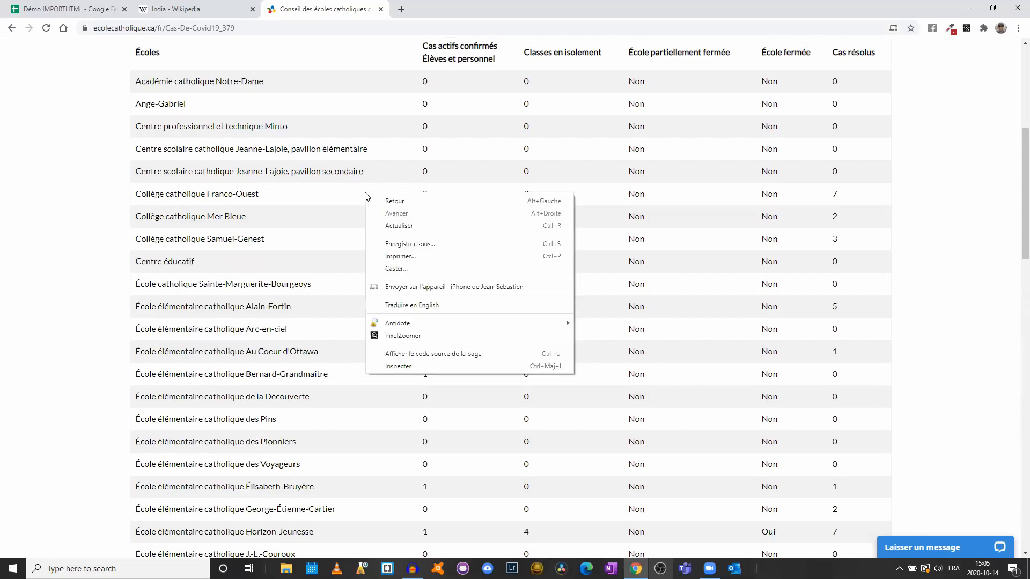
left_click(426, 376)
right_click(403, 344)
left_click(465, 516)
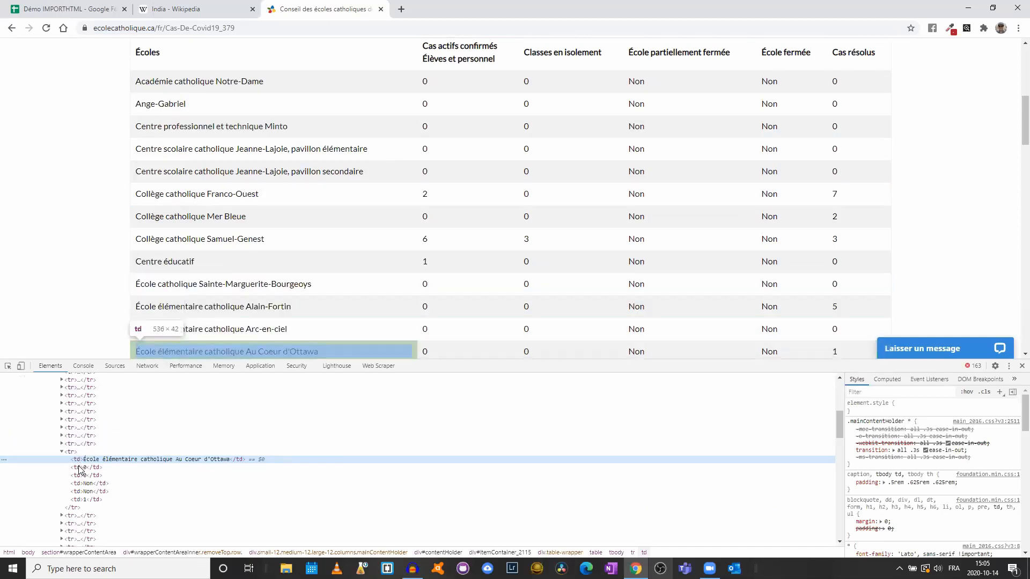
scroll(91, 475, "up", 3)
scroll(92, 476, "down", 1)
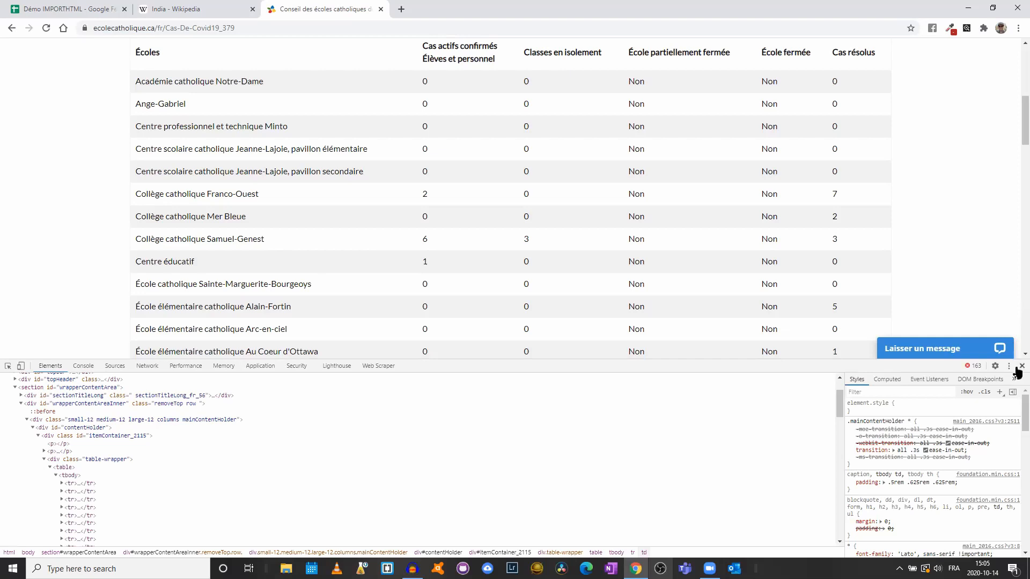
left_click(1022, 366)
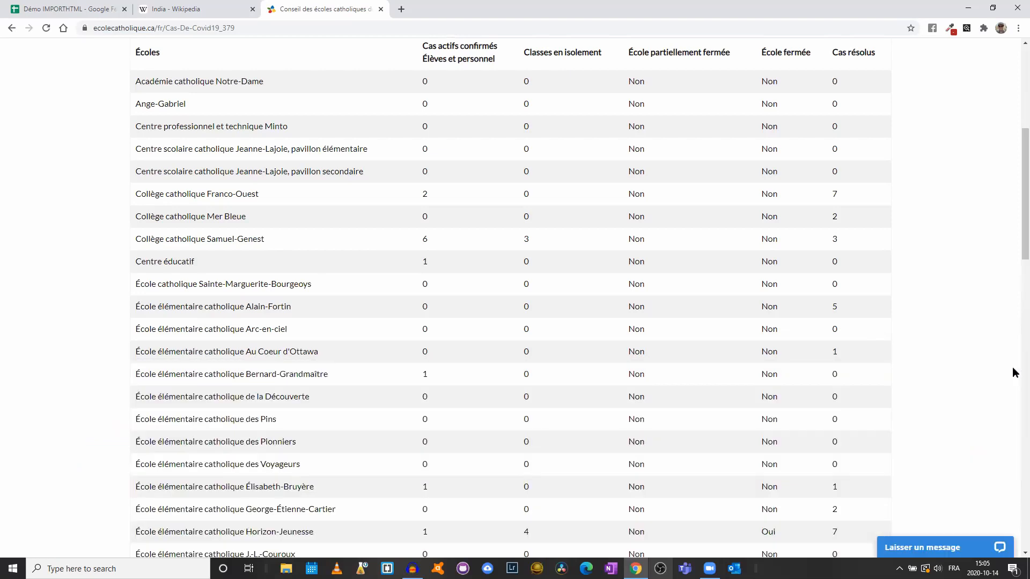
left_click(147, 29)
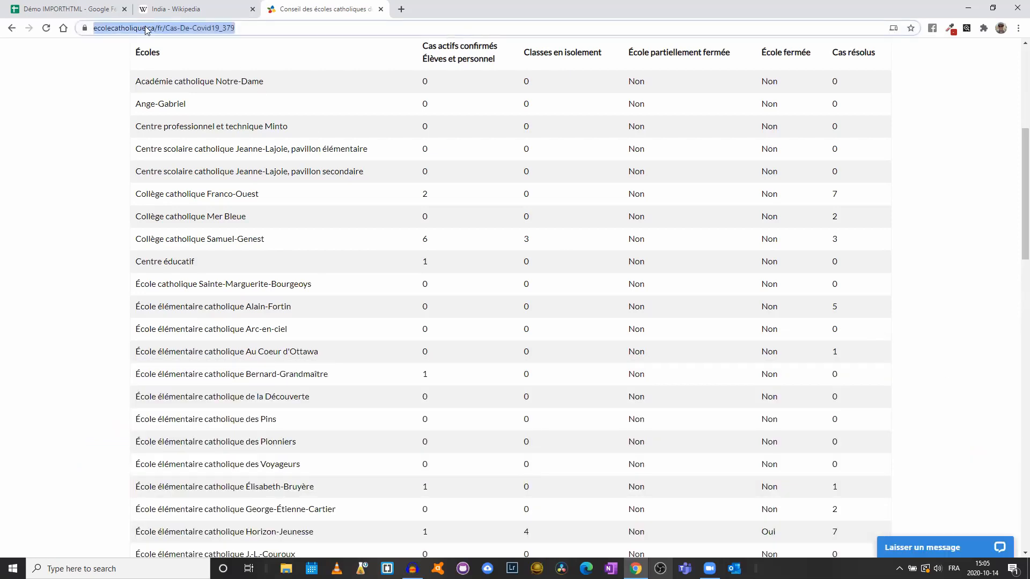
left_click(90, 9)
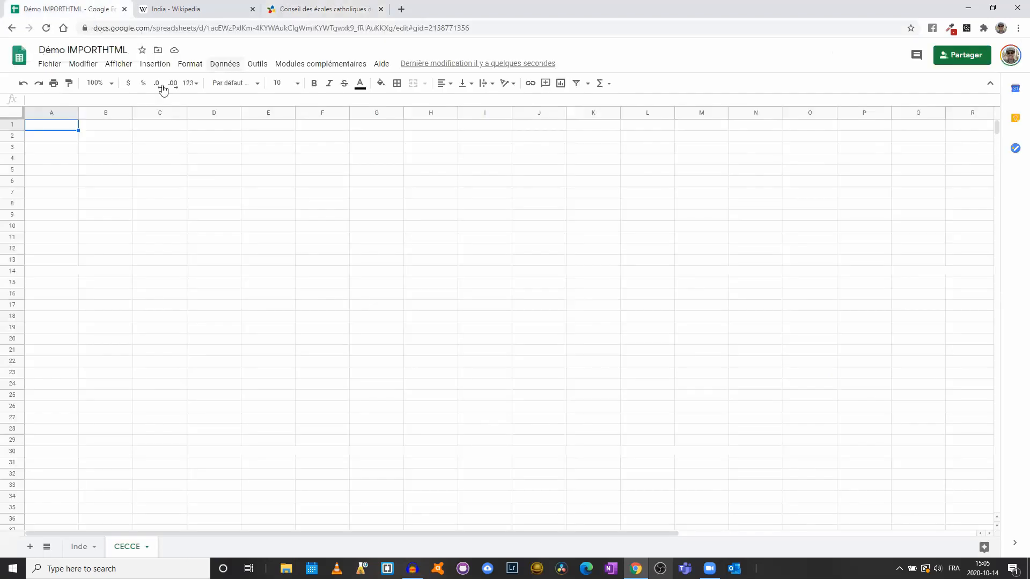
type("=IMPORTHTL")
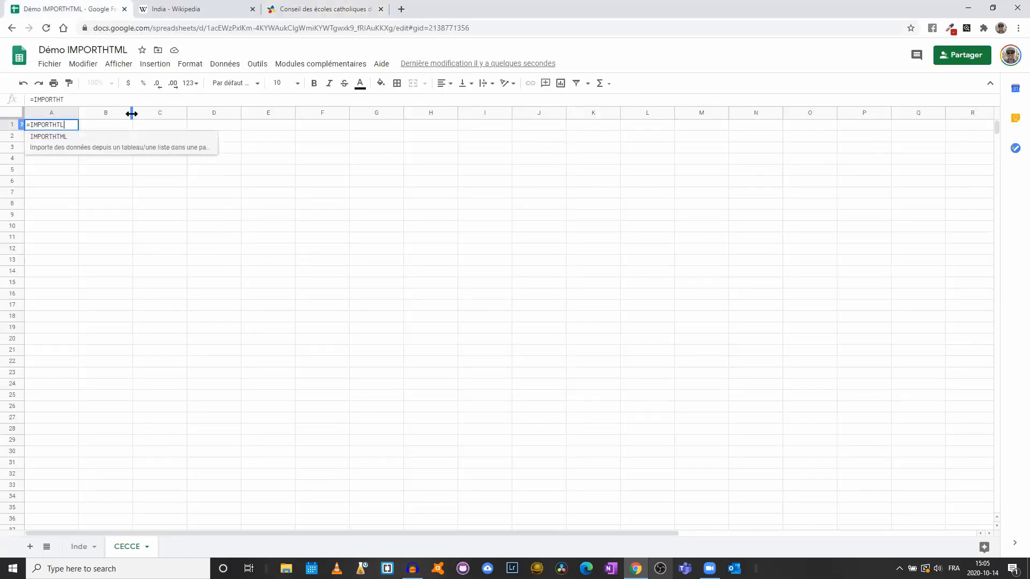
key("BackSpace")
type("ML(")
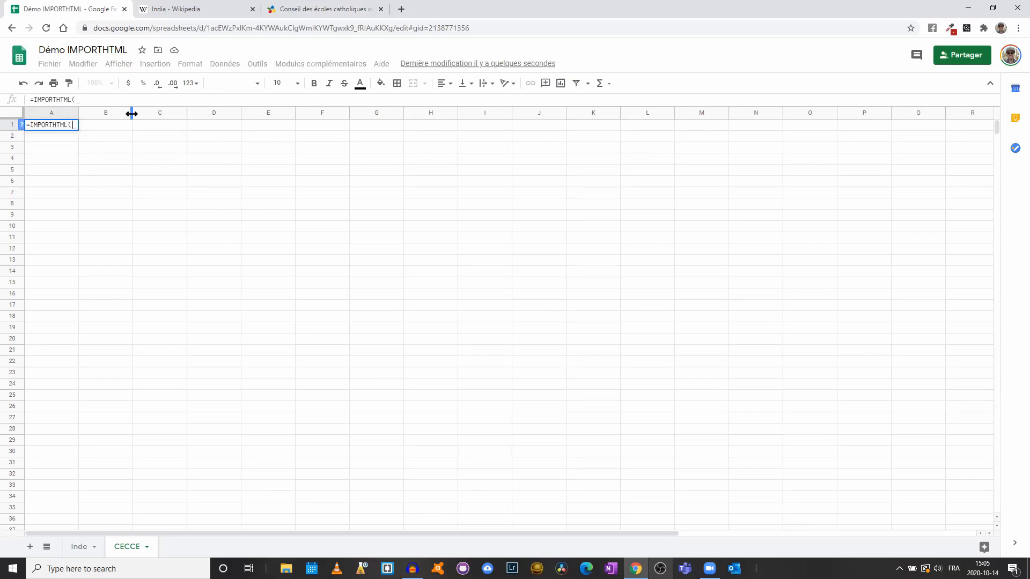
type("\"")
key("ctrl+v")
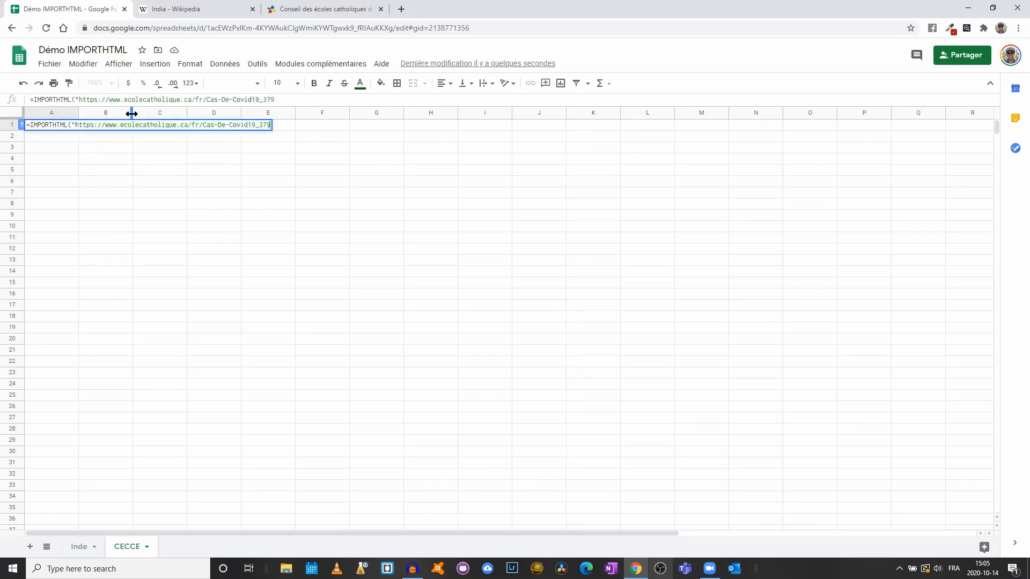
type("\"; \"table\";")
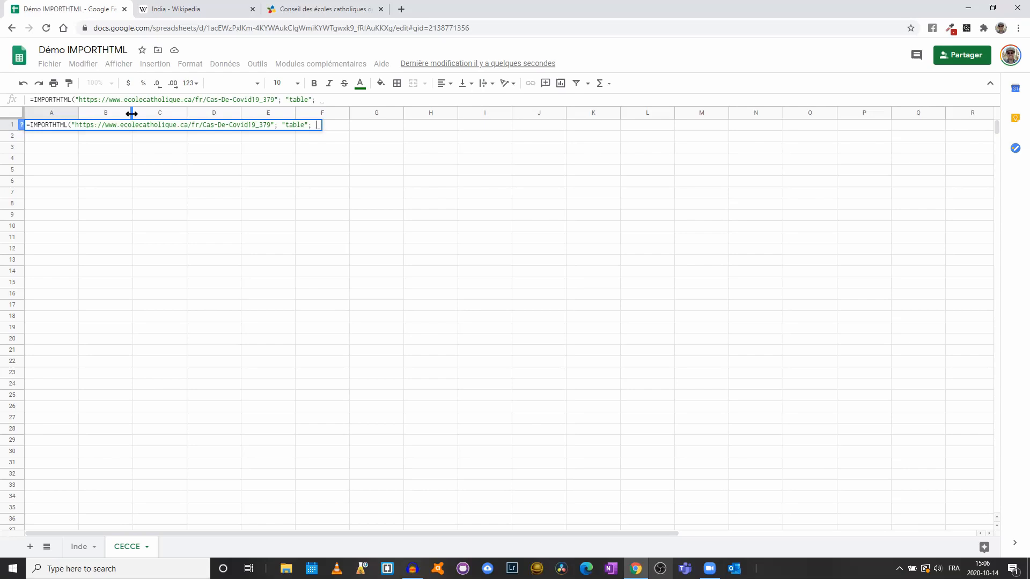
type("1")
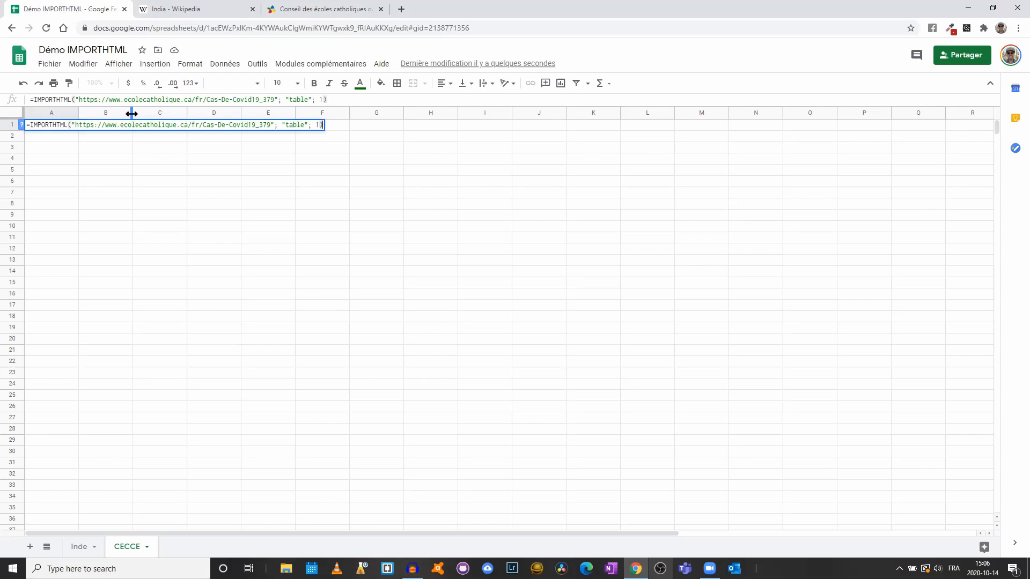
key("Return")
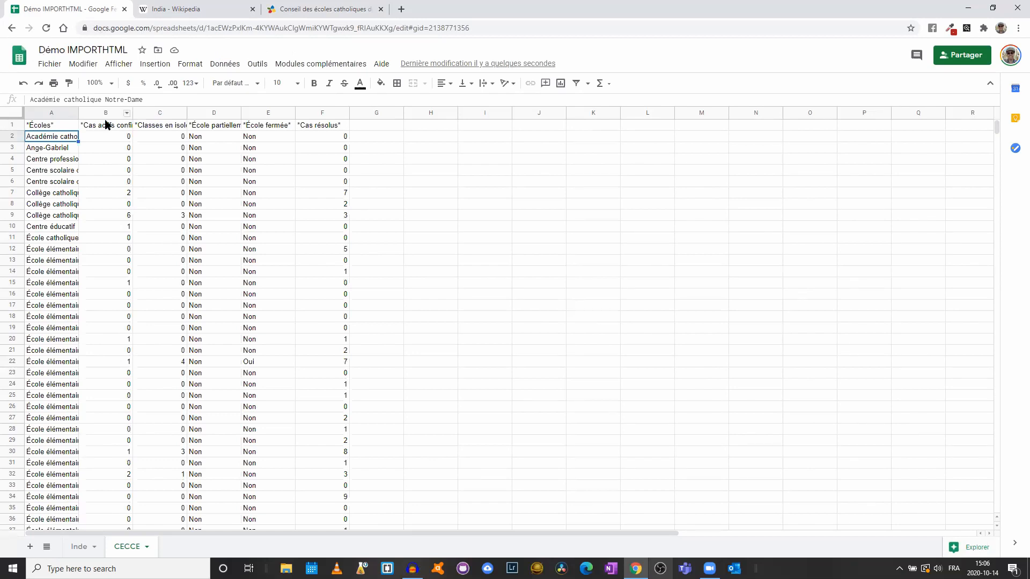
Step: Fit all columns of the CECCE sheet to their content and look through the imported rows
left_click(13, 114)
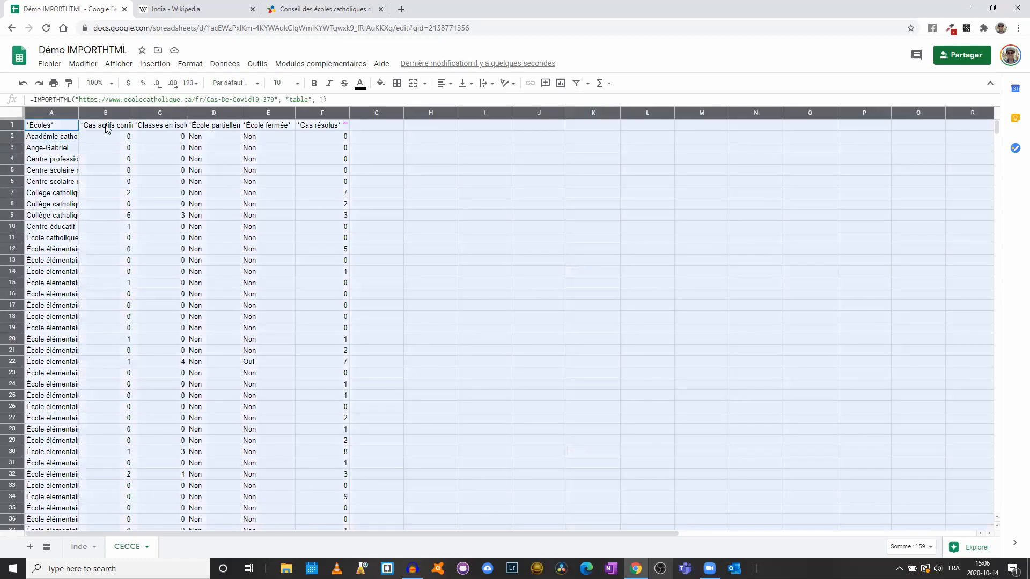
double_click(77, 110)
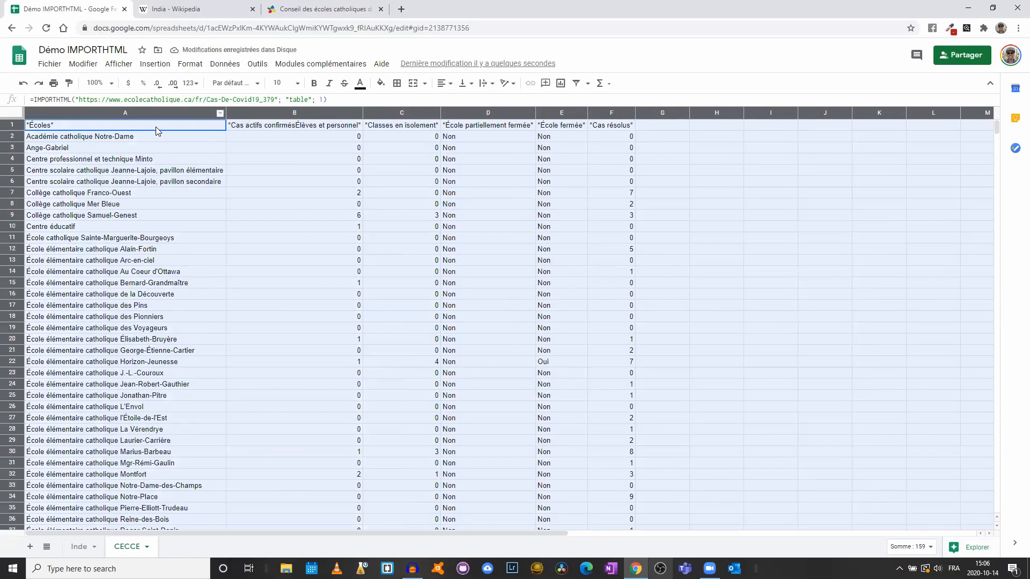
left_click(699, 176)
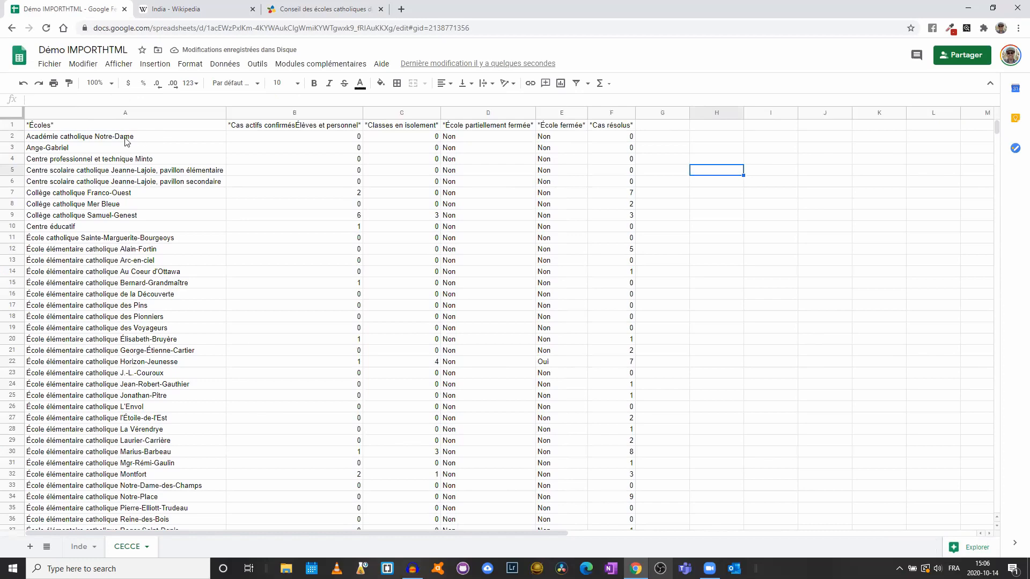
scroll(123, 241, "down", 10)
scroll(161, 289, "up", 10)
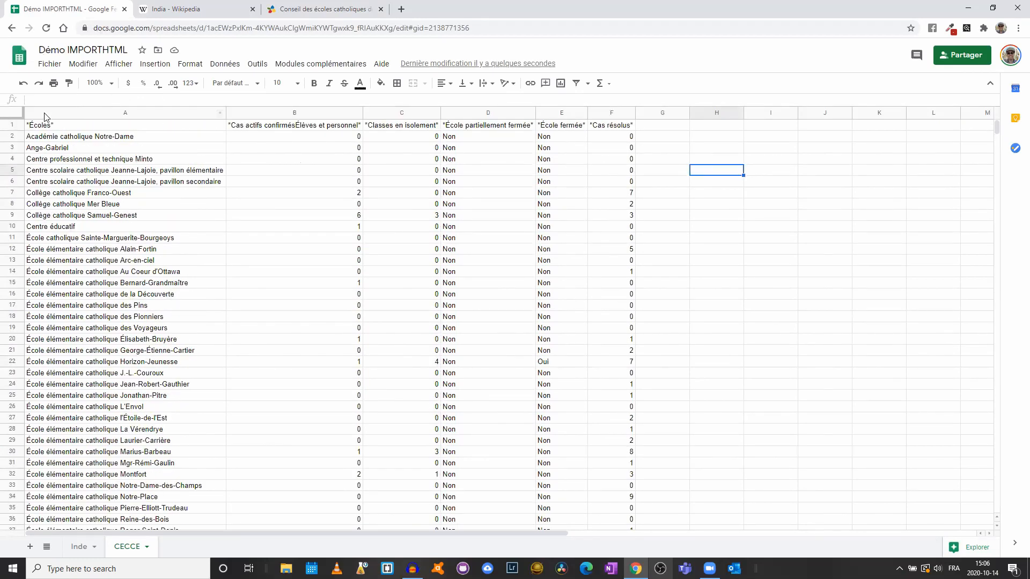
Step: Check the formula behind header row 1 and the content of cell B9
left_click(11, 123)
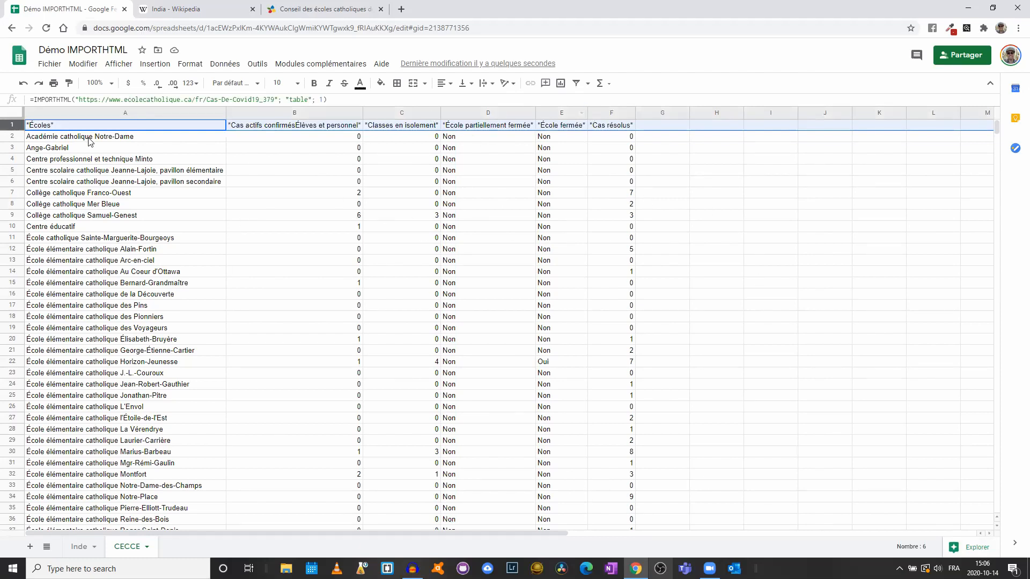
left_click(47, 128)
left_click(346, 215)
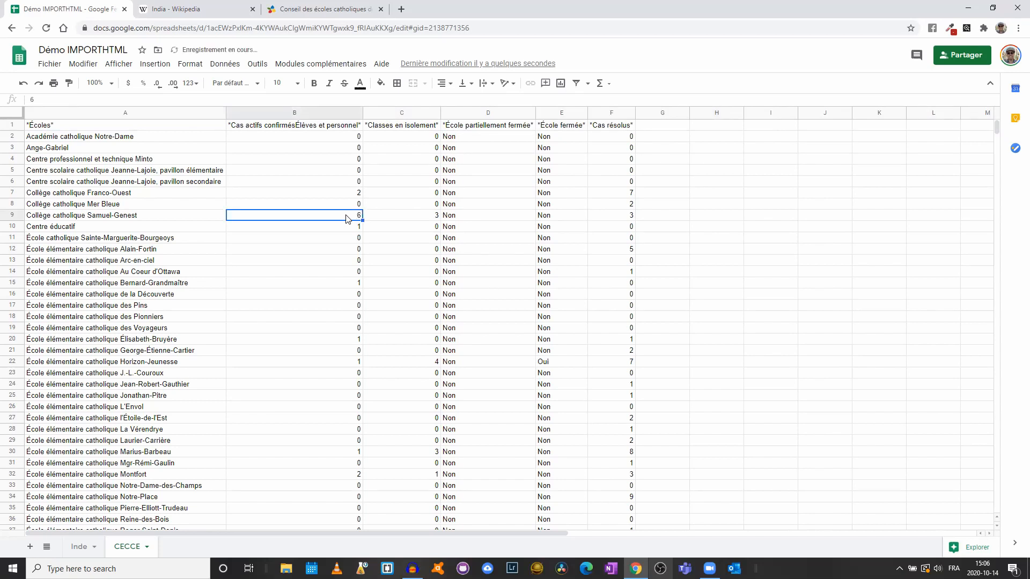
Step: Replace the whole imported CECCE table with its values only, and try clearing cell B8
left_click(336, 198)
key("ctrl+a")
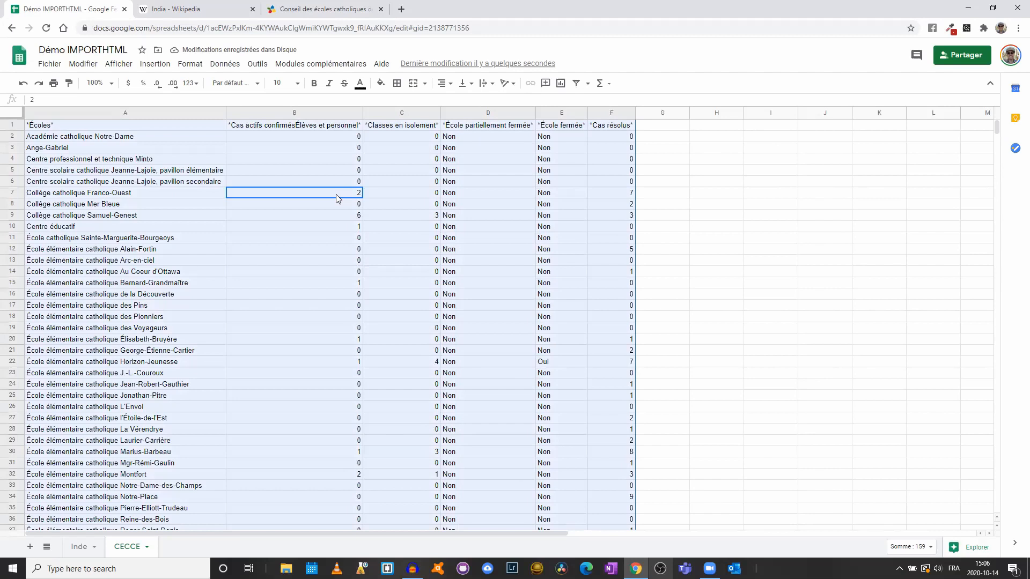
key("ctrl+c")
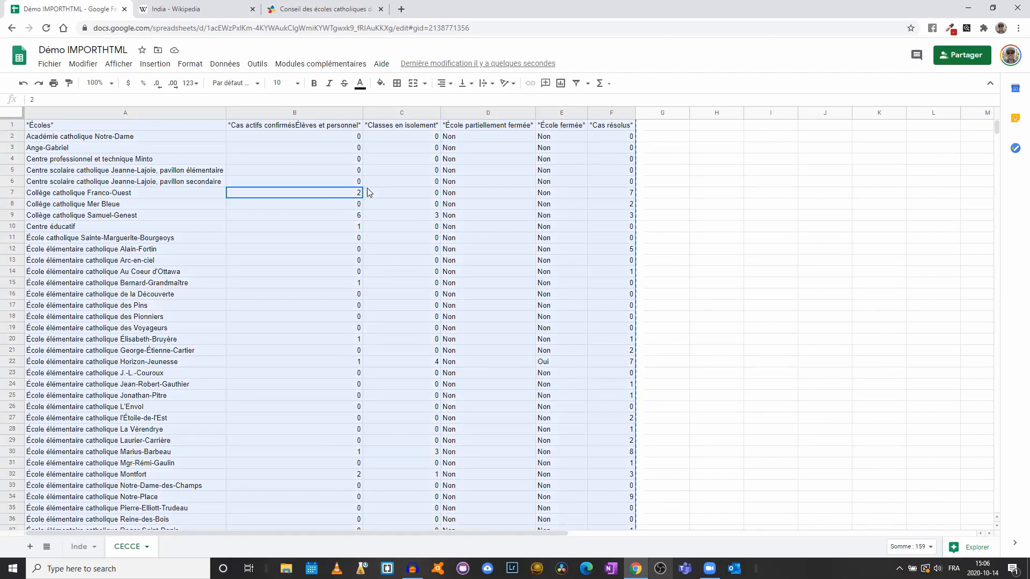
key("ctrl+shift+v")
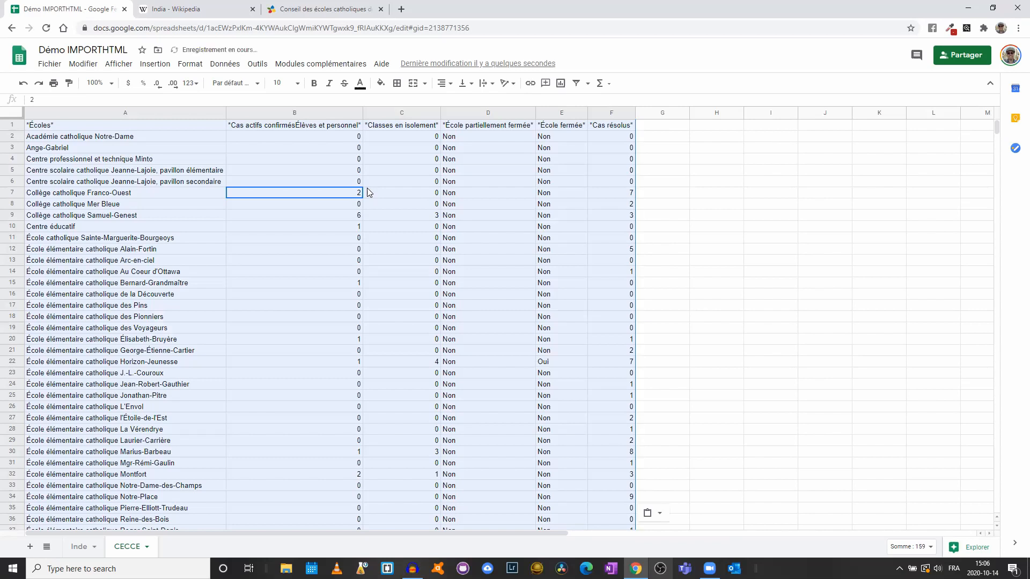
left_click(353, 207)
key("Delete")
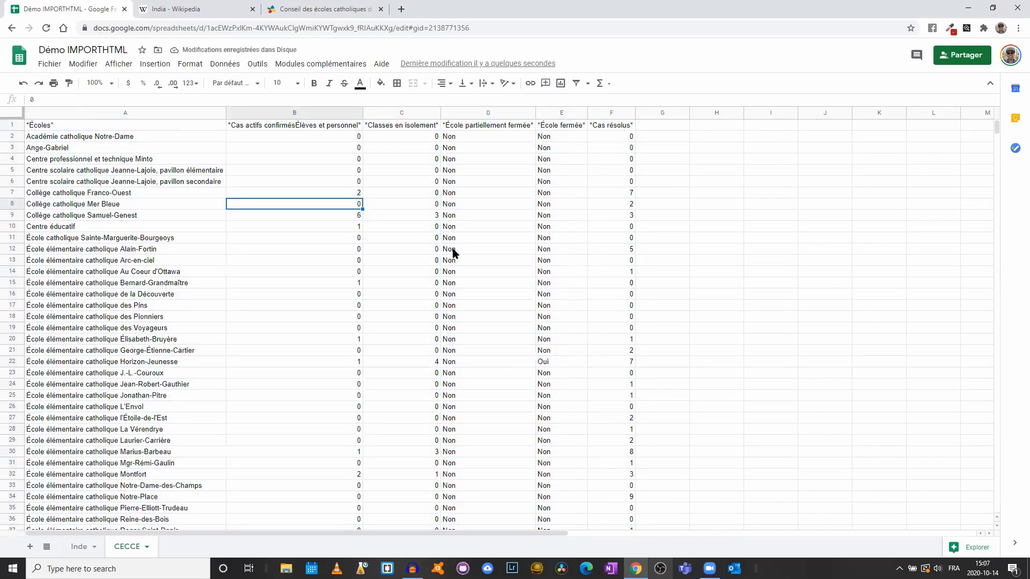